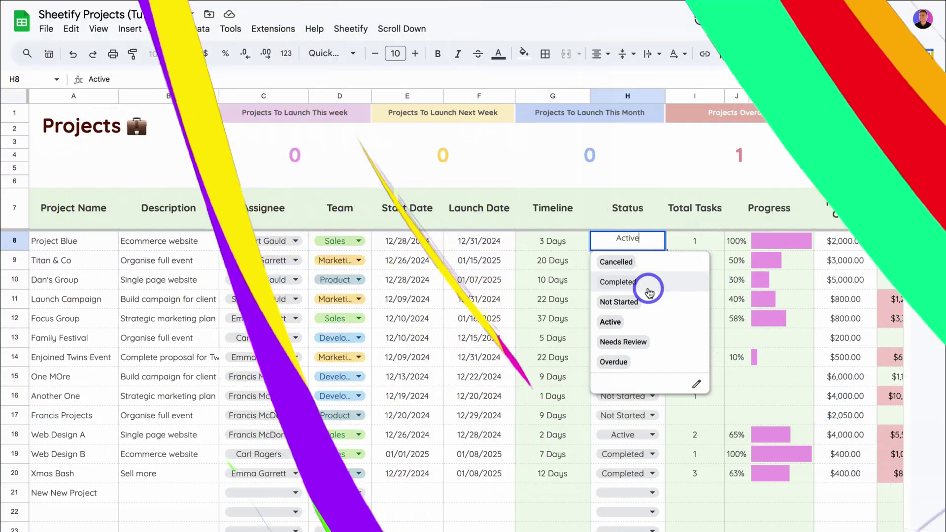
left_click(671, 342)
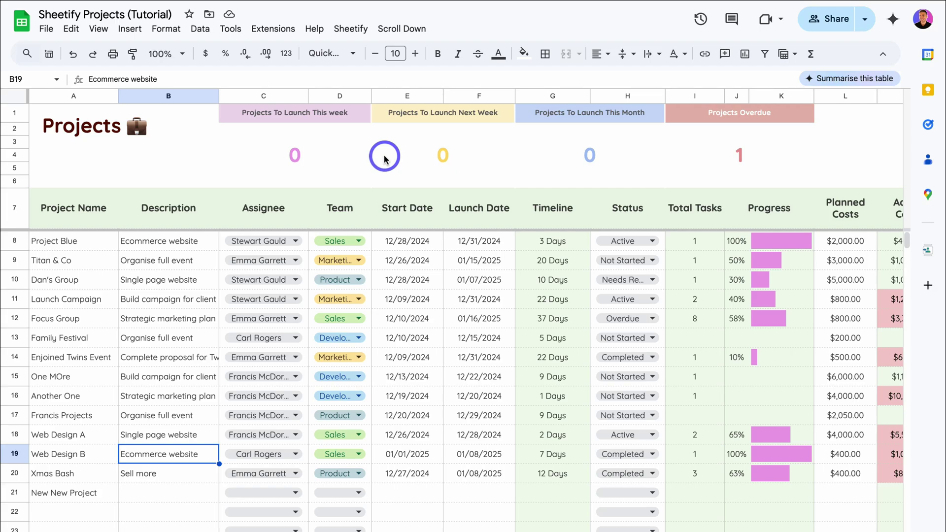
key("Up")
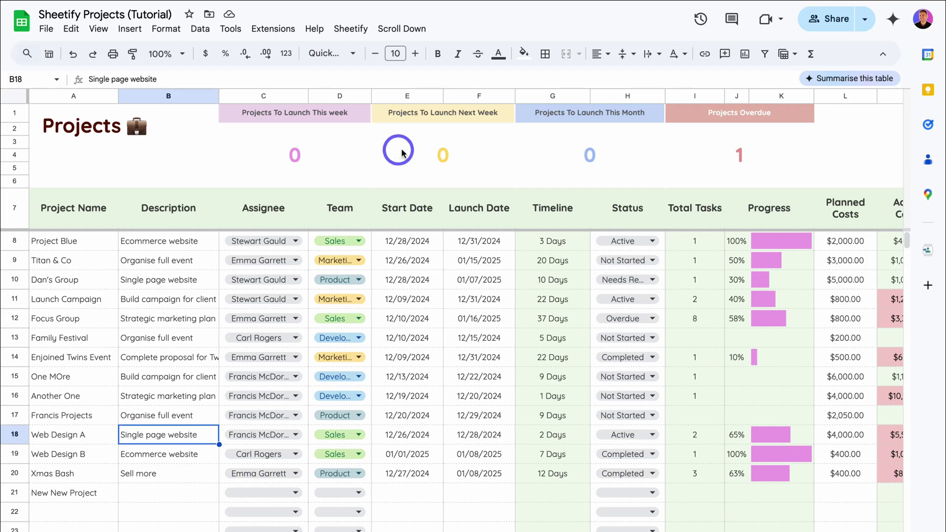
left_click(350, 29)
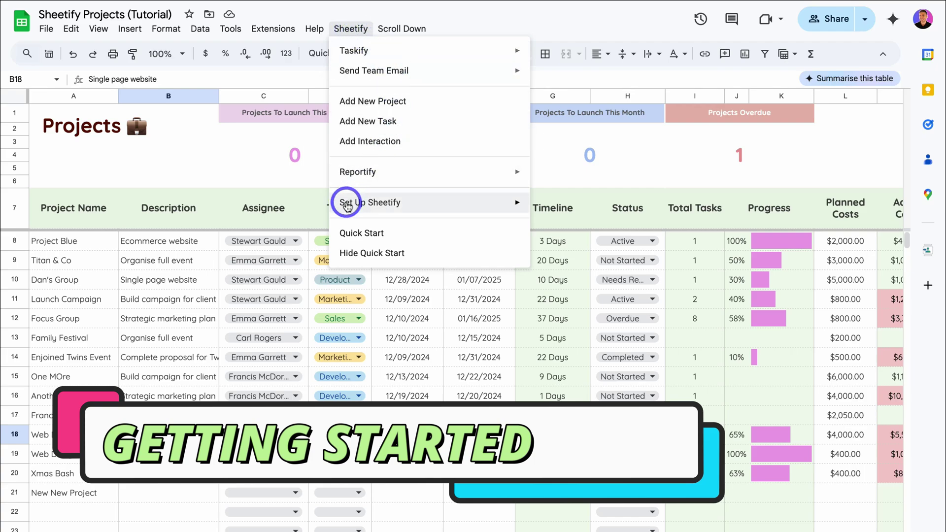
mouse_move(347, 204)
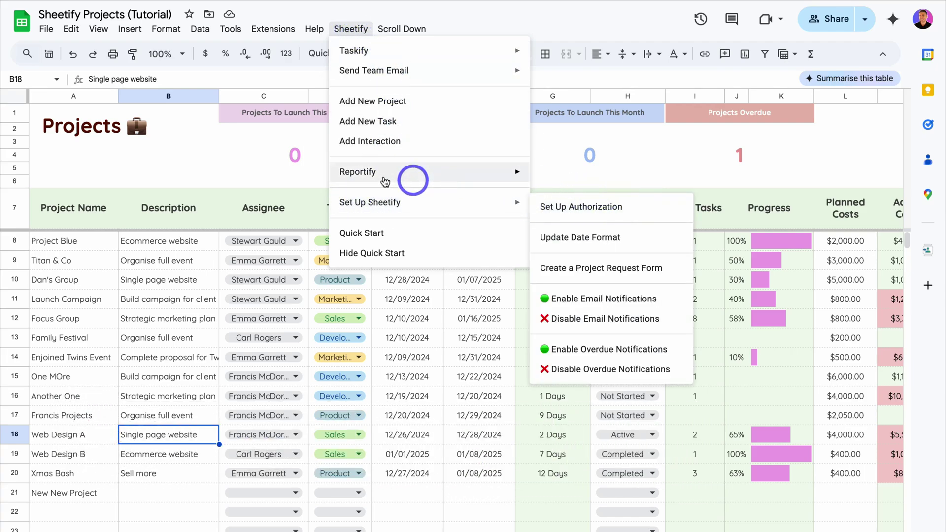
left_click(226, 147)
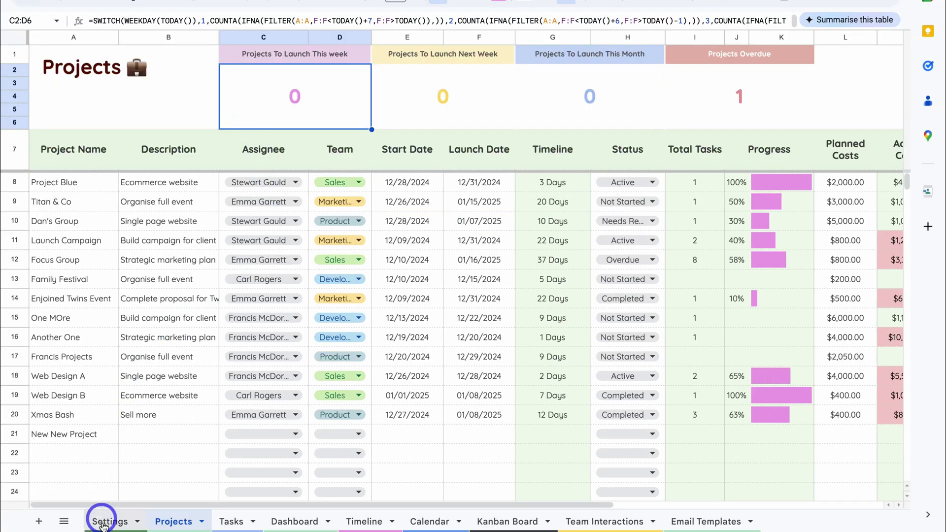
- Open the Settings sheet and look over its Project & Task Settings labels, Team Settings and General Settings
left_click(110, 523)
scroll(126, 486, "left", 5)
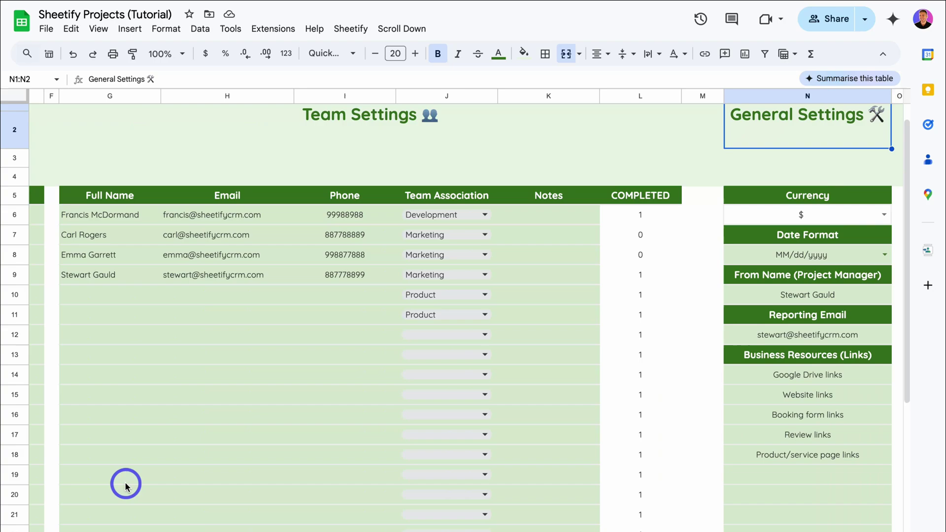
scroll(126, 485, "left", 5)
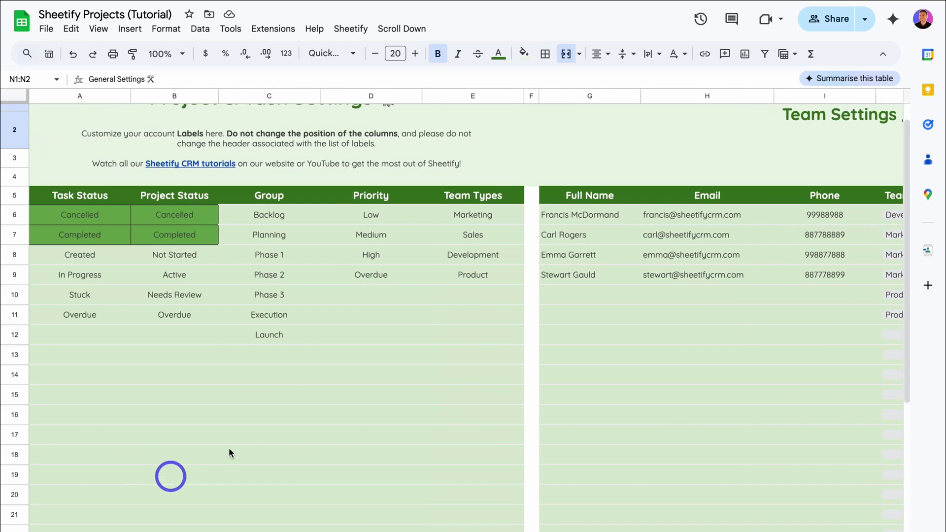
scroll(133, 257, "up", 1)
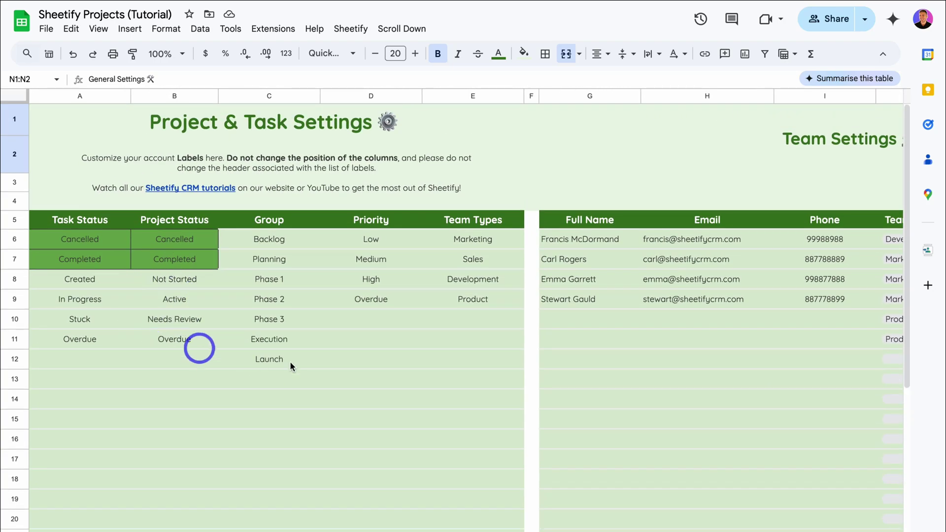
scroll(364, 330, "right", 8)
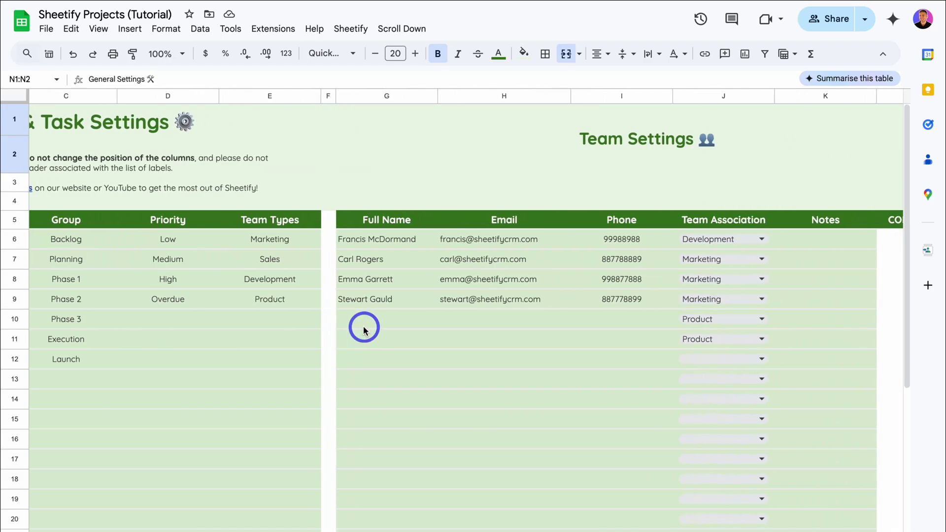
scroll(364, 329, "right", 3)
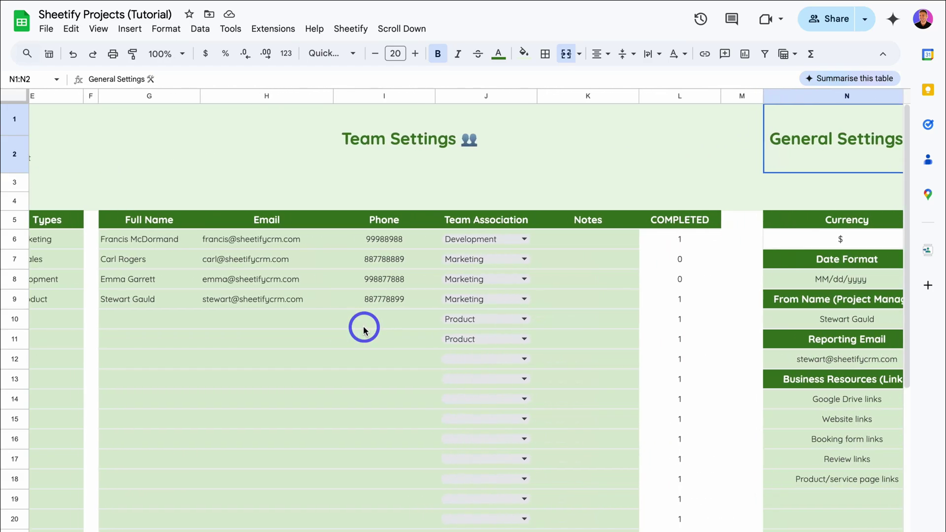
scroll(364, 329, "left", 1)
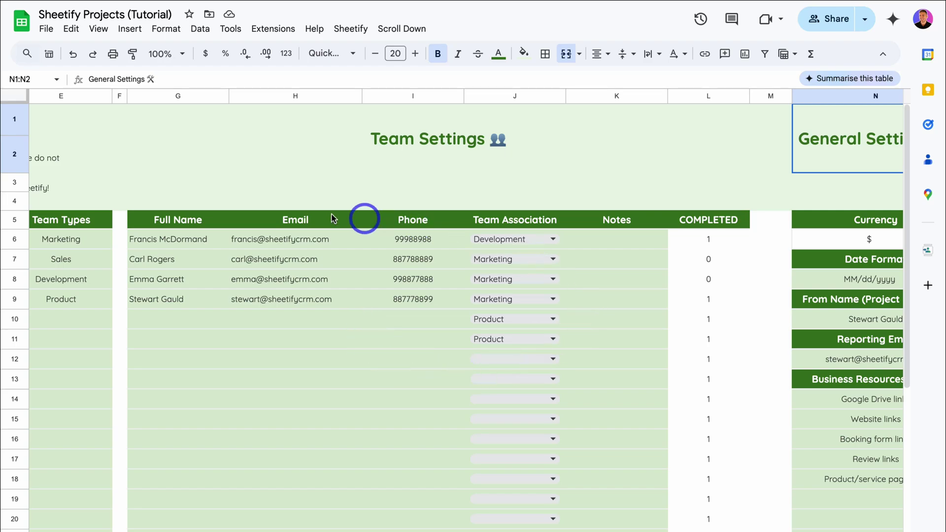
- Go through the team members' full names, emails and phone numbers listed under Team Settings
left_click(175, 239)
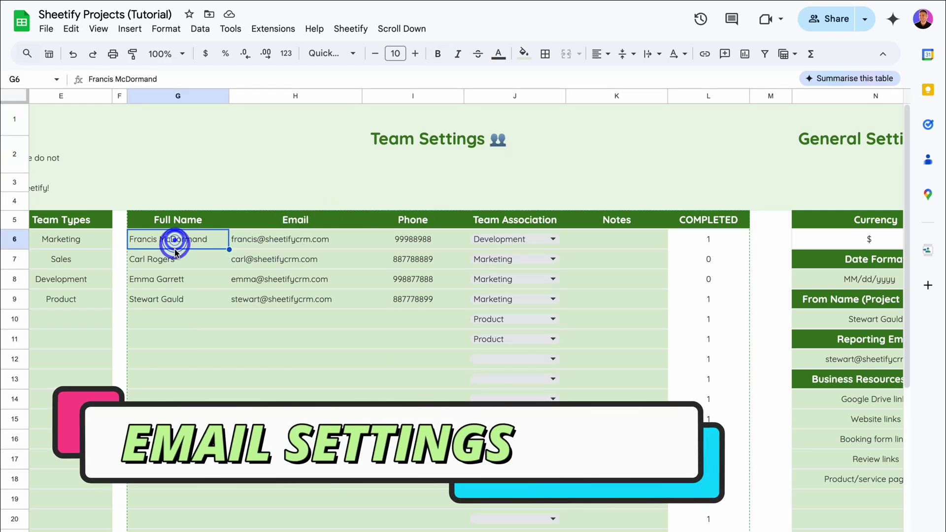
left_click(173, 258)
left_click(170, 279)
left_click(165, 300)
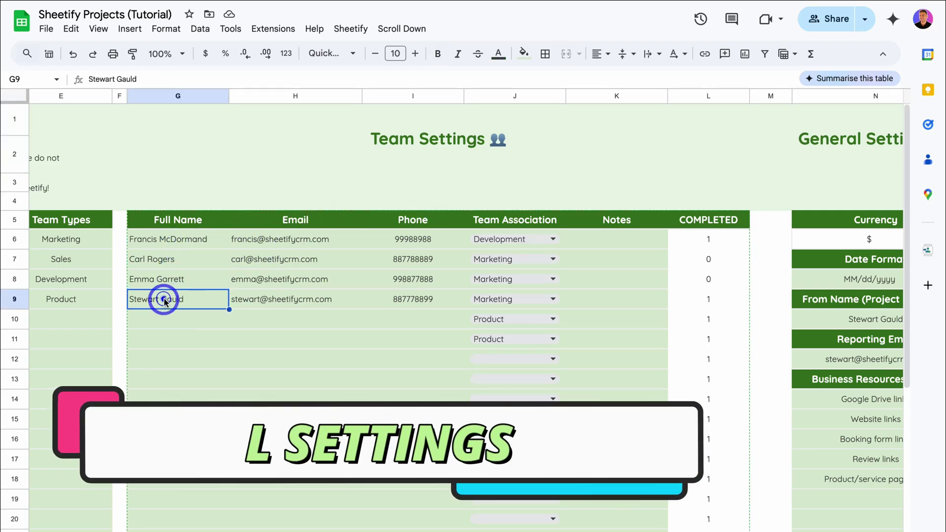
left_click(298, 240)
left_click(296, 259)
left_click(292, 279)
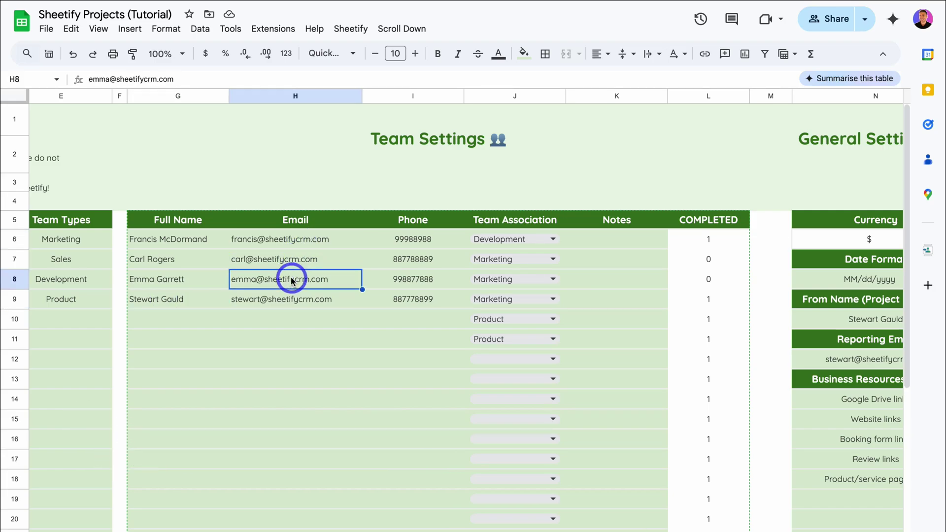
left_click(413, 240)
left_click(414, 260)
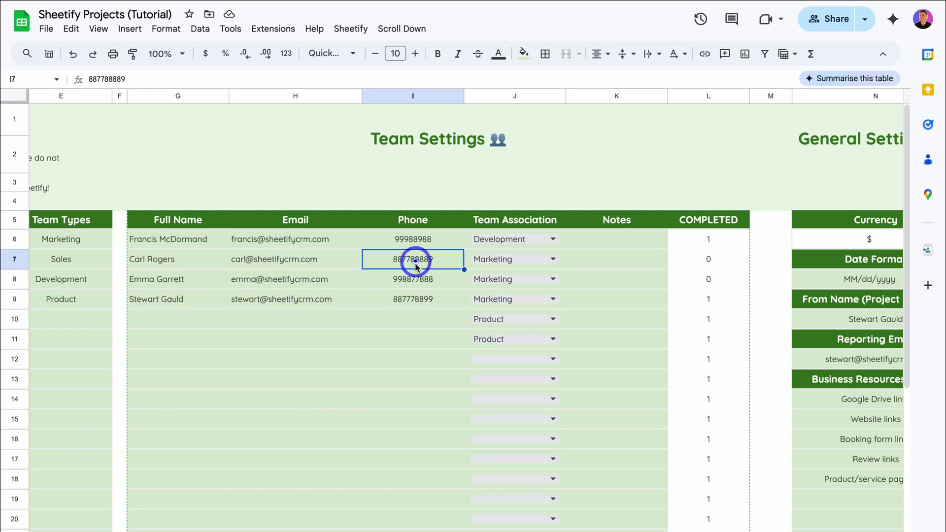
left_click(415, 276)
- Set the Team Association to Sales for the team member in row 9 and to Development for the one in row 8
left_click(553, 299)
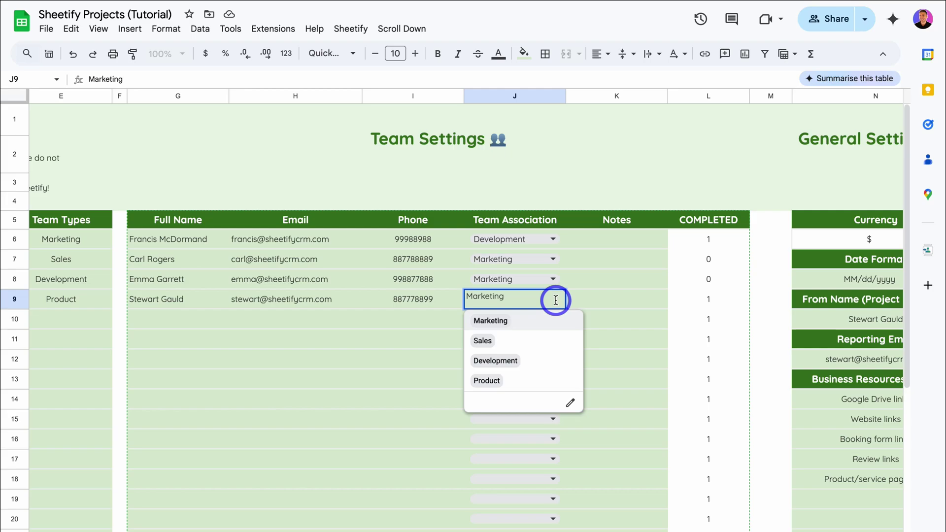
left_click(538, 341)
scroll(419, 300, "left", 3)
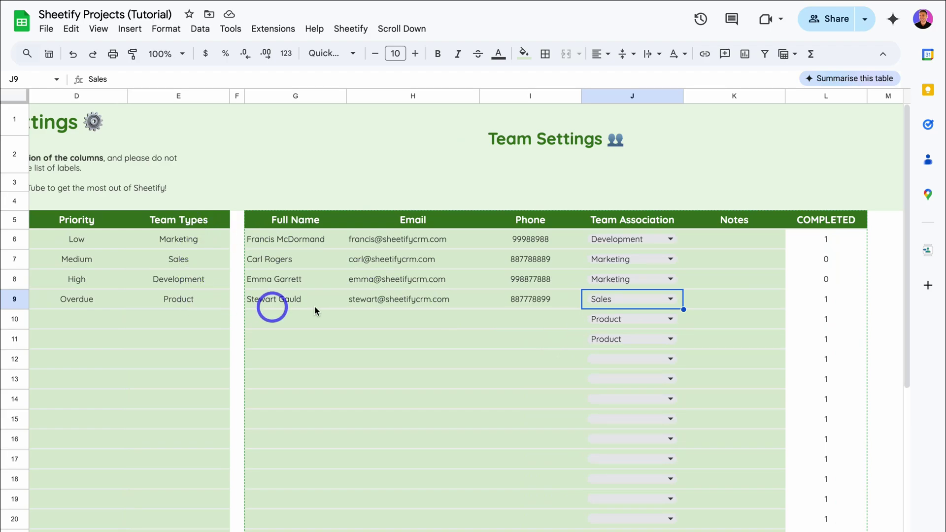
double_click(653, 279)
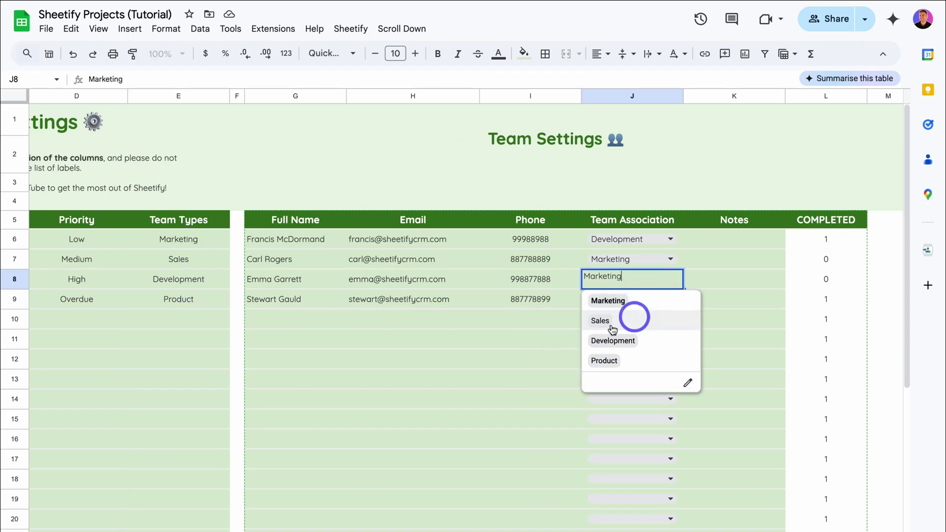
left_click(658, 335)
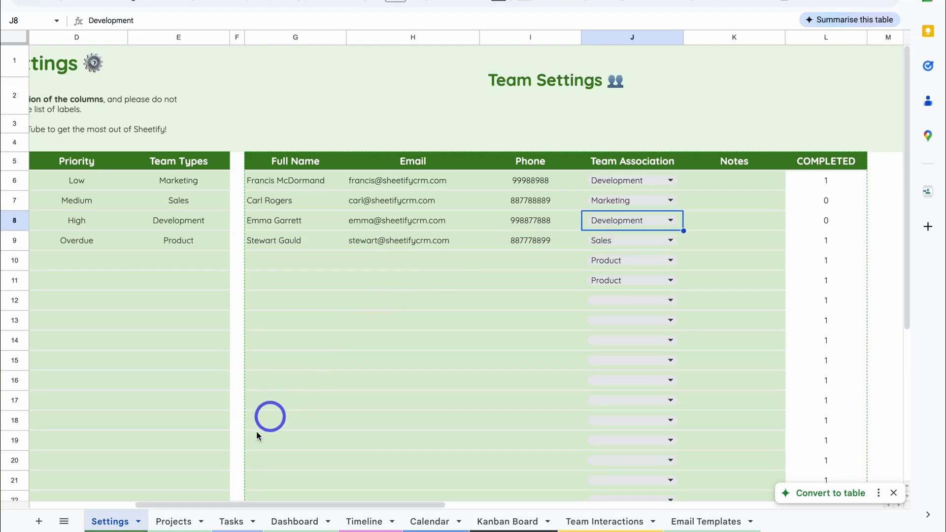
- Review the project names, start dates and launch dates on the Projects sheet, look at the Tasks sheet, and return to Projects
left_click(173, 521)
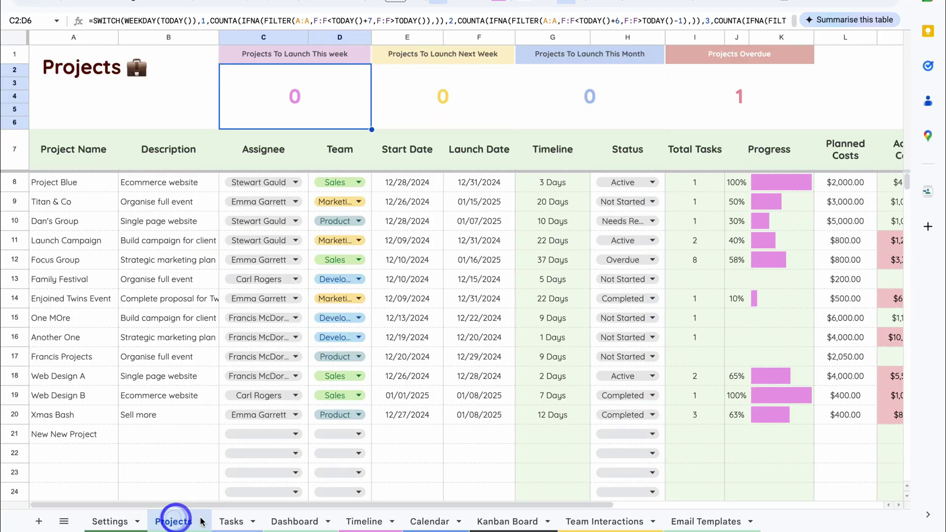
left_click(269, 318)
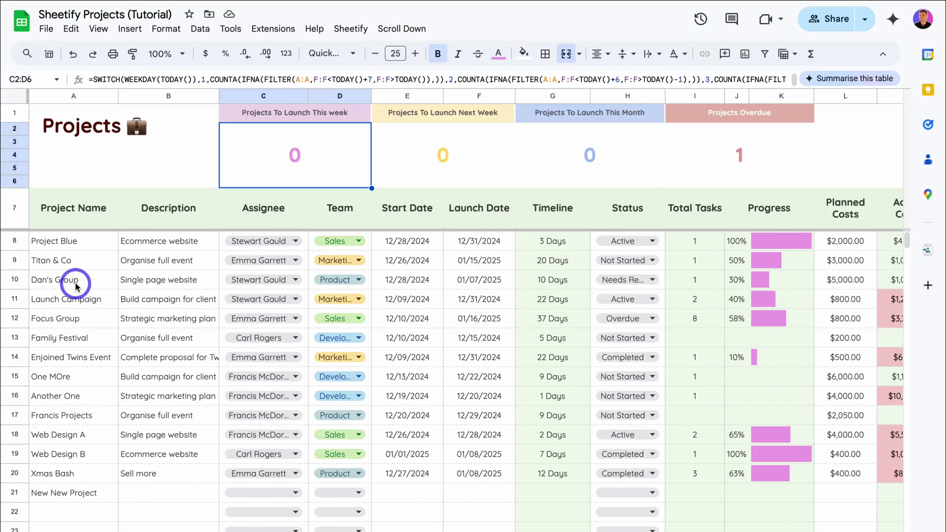
left_click(74, 220)
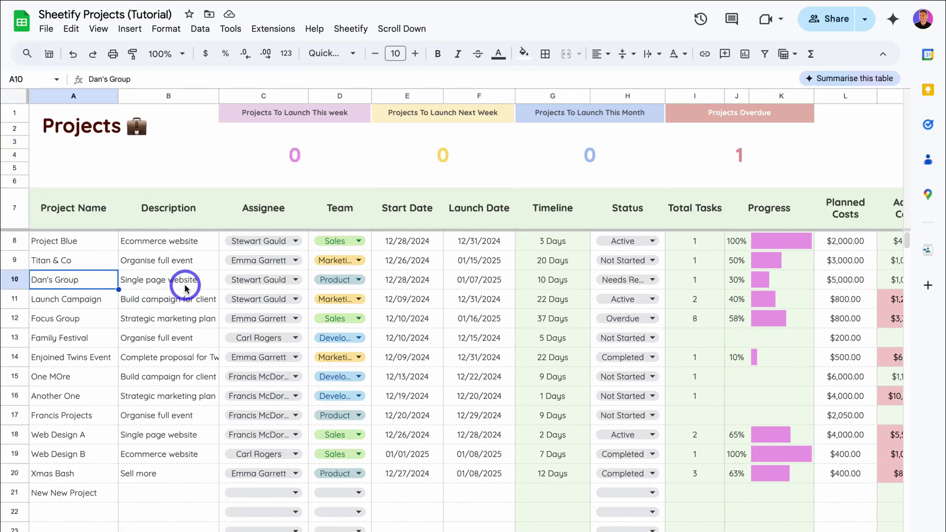
left_click(413, 288)
left_click(481, 279)
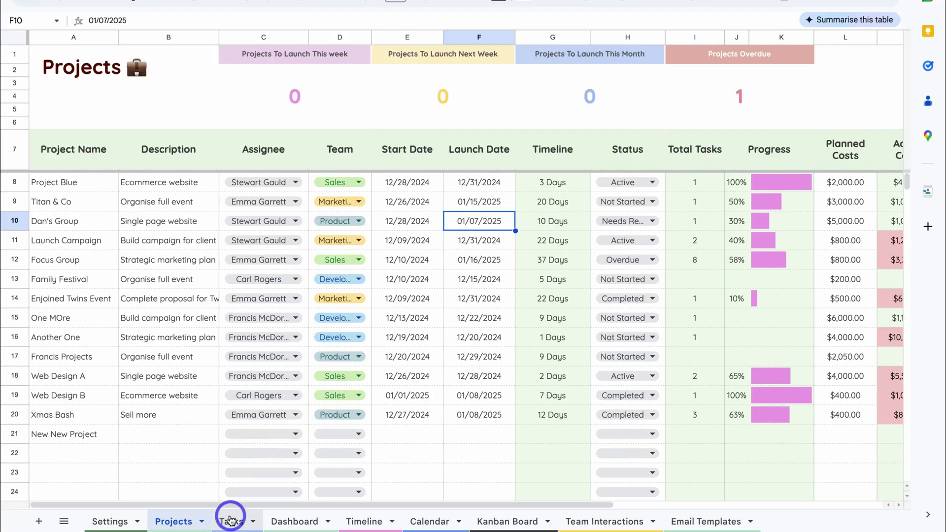
left_click(230, 520)
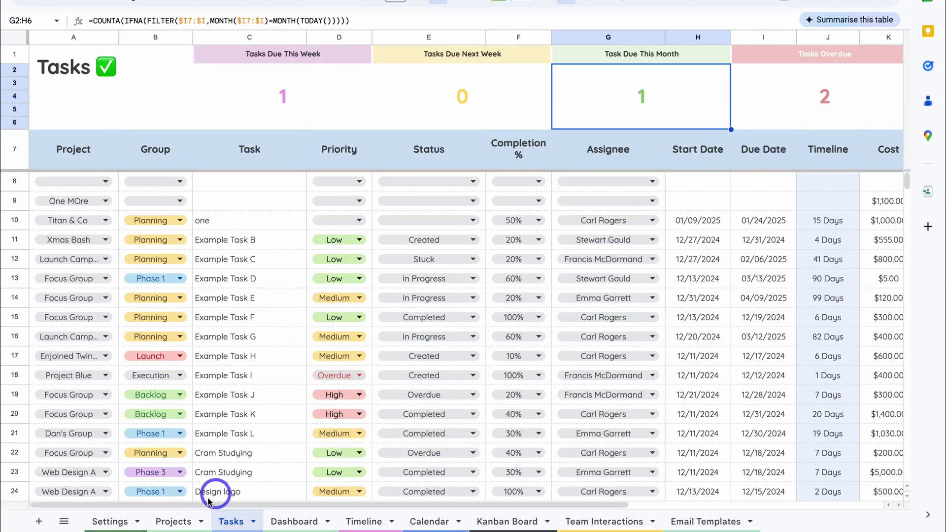
left_click(175, 521)
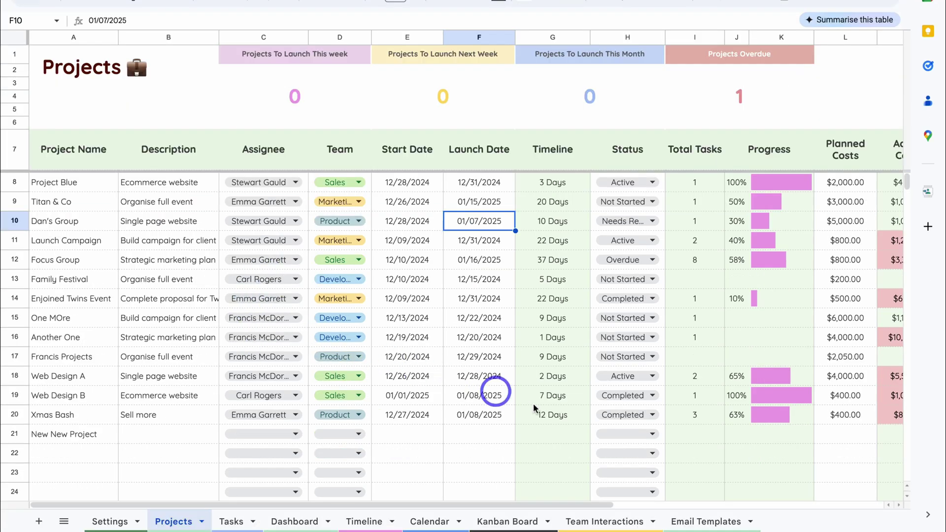
- Open the Email Templates sheet and examine the subjects and bodies of the update request, feedback request and custom templates
left_click(711, 514)
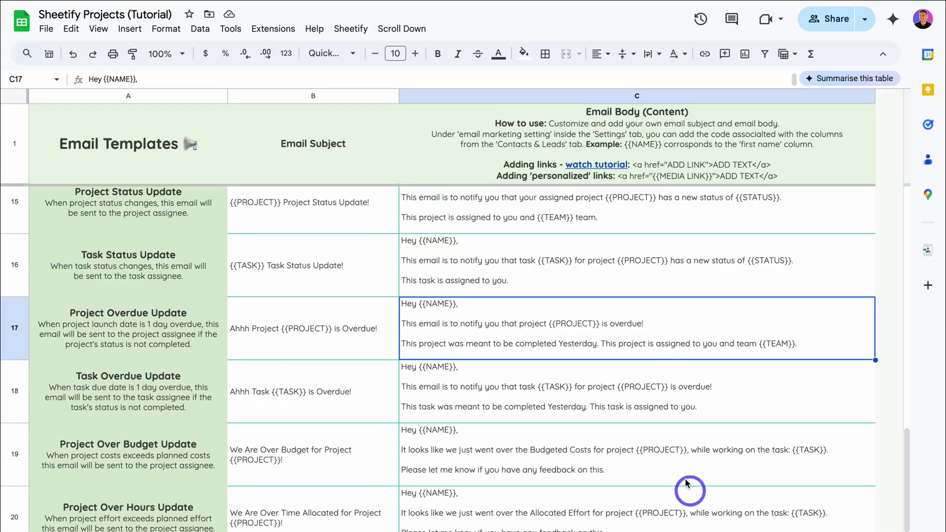
scroll(682, 470, "up", 10)
scroll(683, 471, "up", 5)
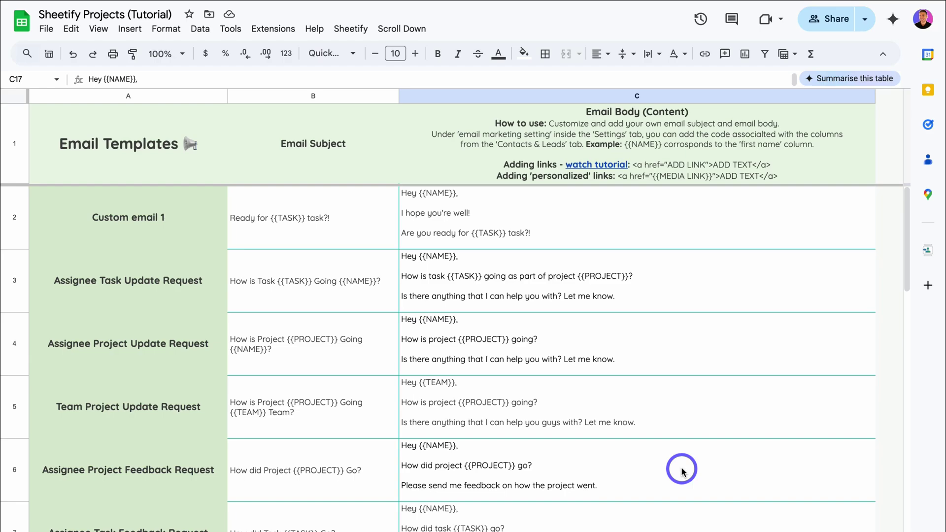
left_click(555, 357)
left_click(572, 303)
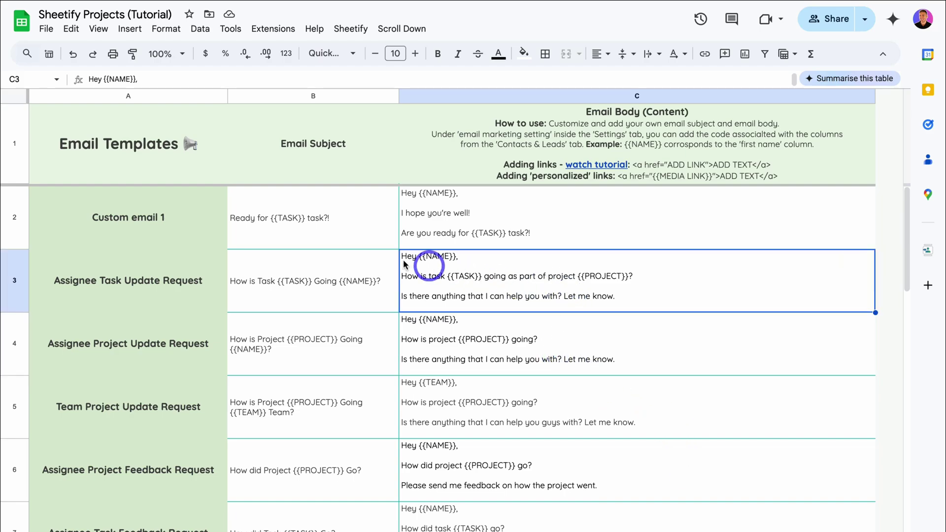
scroll(469, 398, "down", 3)
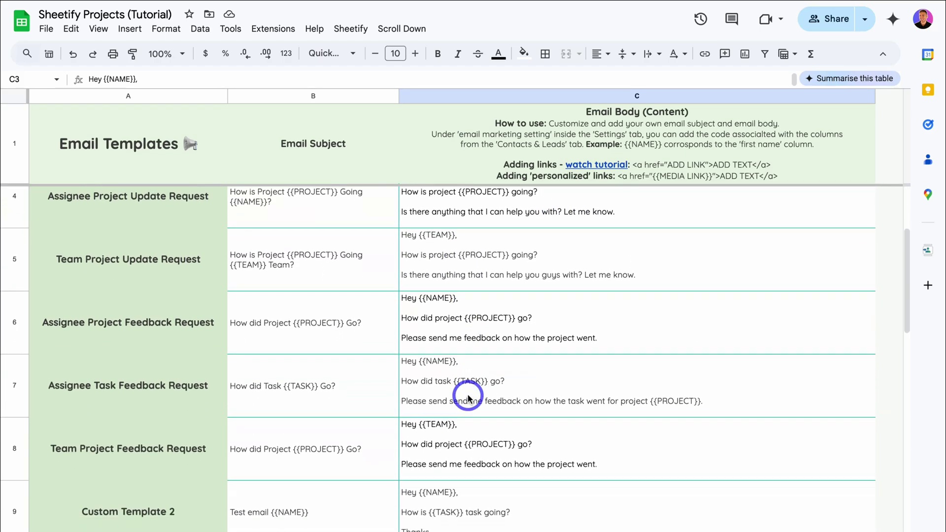
scroll(469, 398, "down", 10)
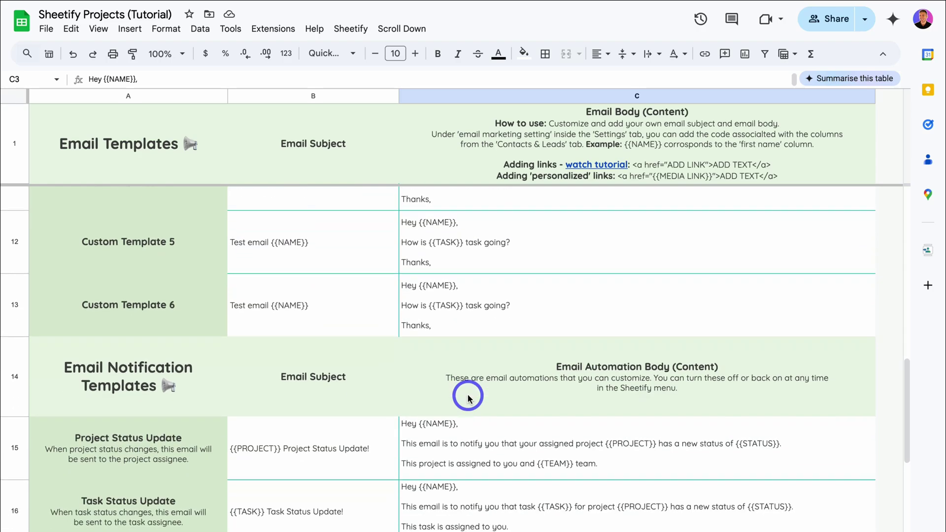
scroll(468, 399, "up", 3)
scroll(468, 398, "up", 10)
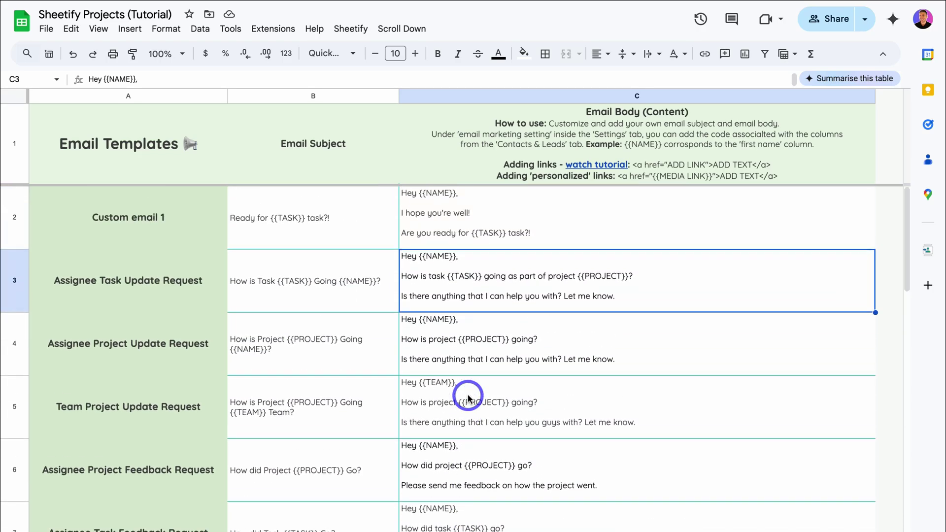
- Examine the Email Notification Templates section, including the status update and overdue update messages for projects and tasks
scroll(492, 271, "down", 15)
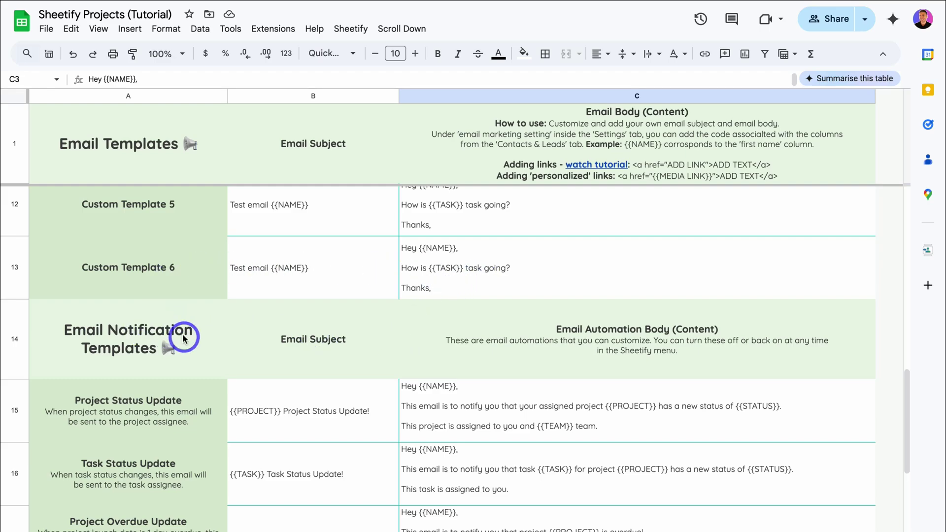
scroll(373, 408, "down", 2)
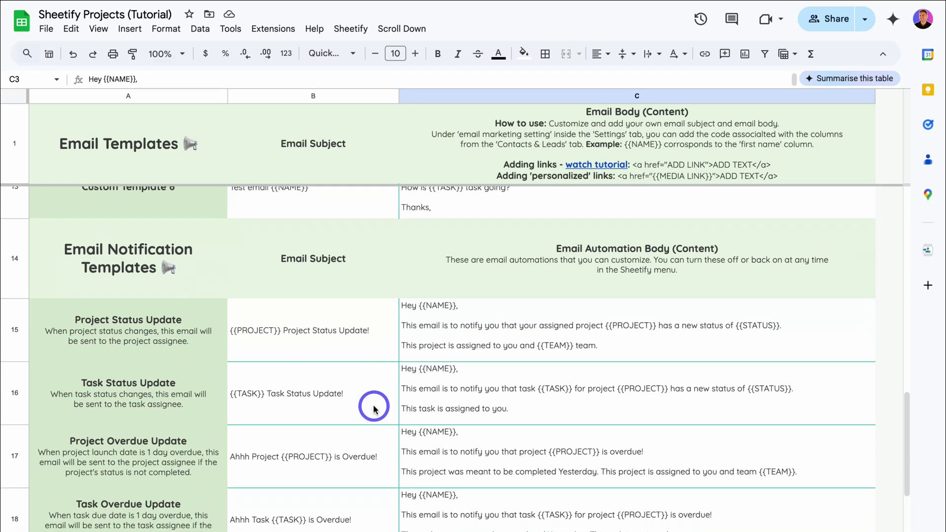
scroll(373, 407, "down", 2)
scroll(374, 407, "up", 2)
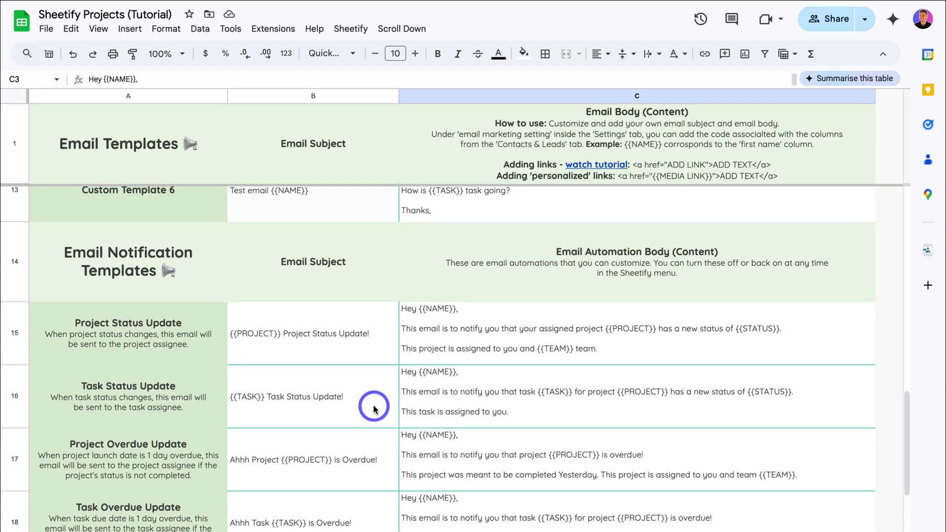
scroll(373, 407, "up", 5)
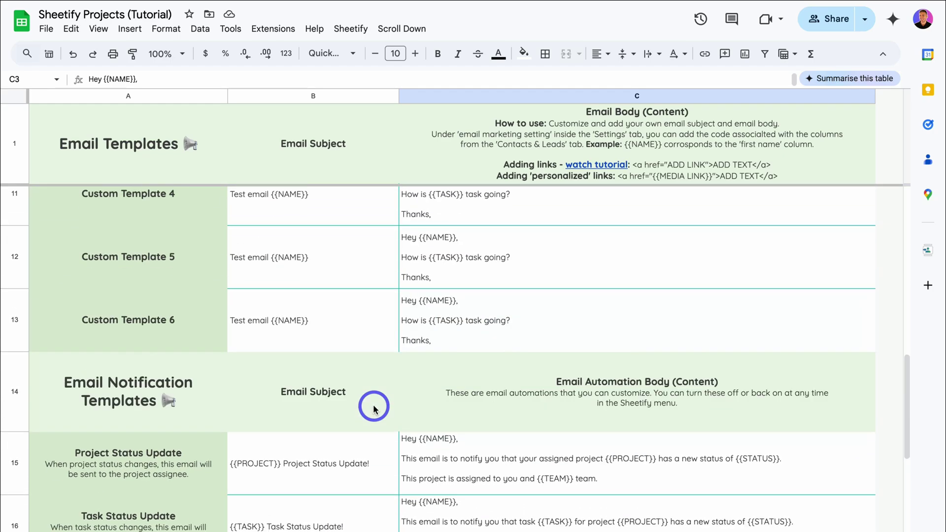
- Examine the subject and full body of the Team Project Update Request template, including its placeholders, and look over the custom templates
scroll(389, 349, "up", 2)
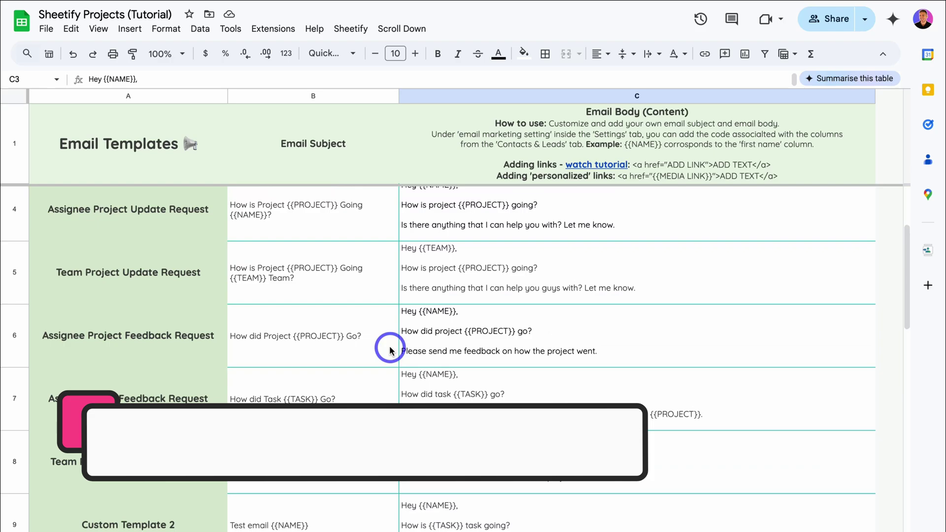
scroll(388, 274, "up", 2)
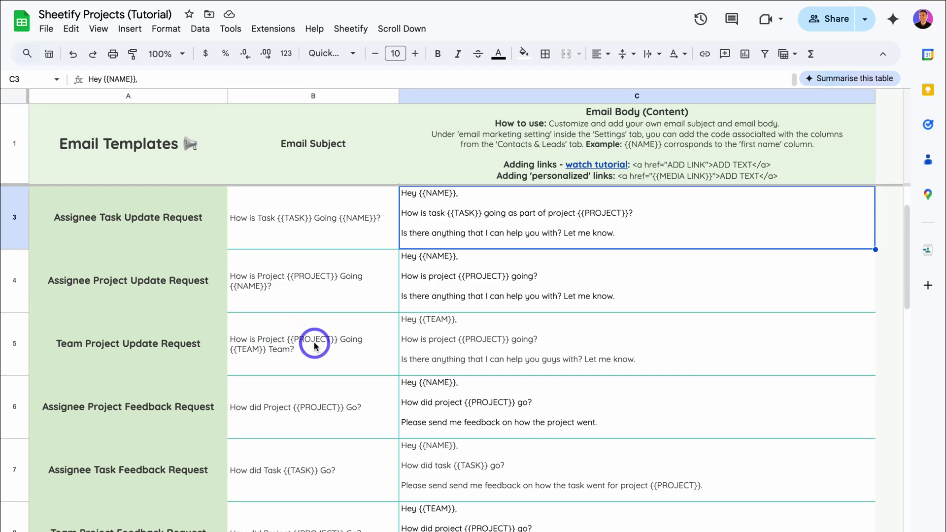
double_click(631, 341)
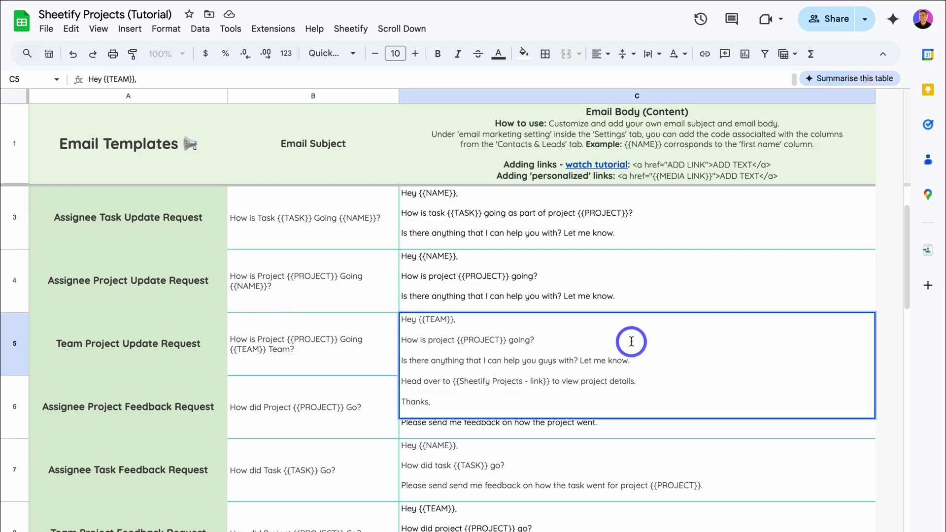
left_click_drag(637, 381, 402, 339)
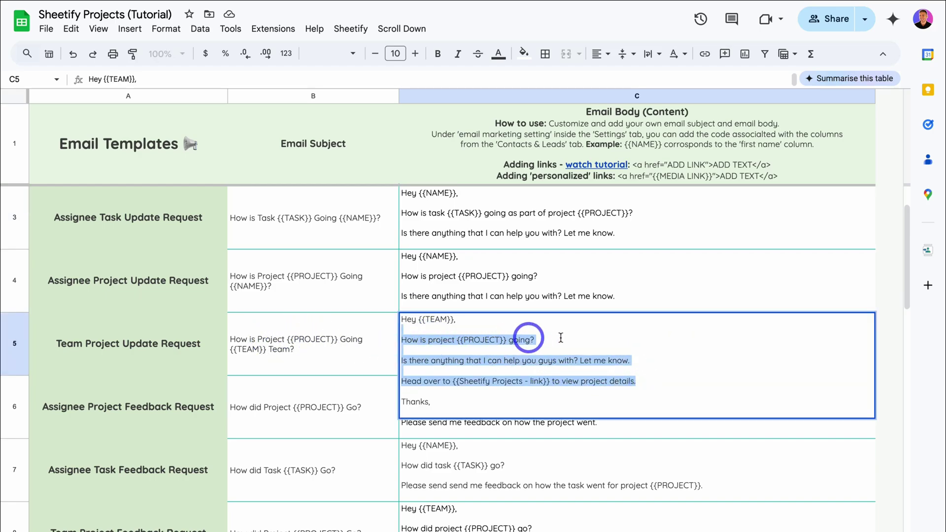
left_click(586, 338)
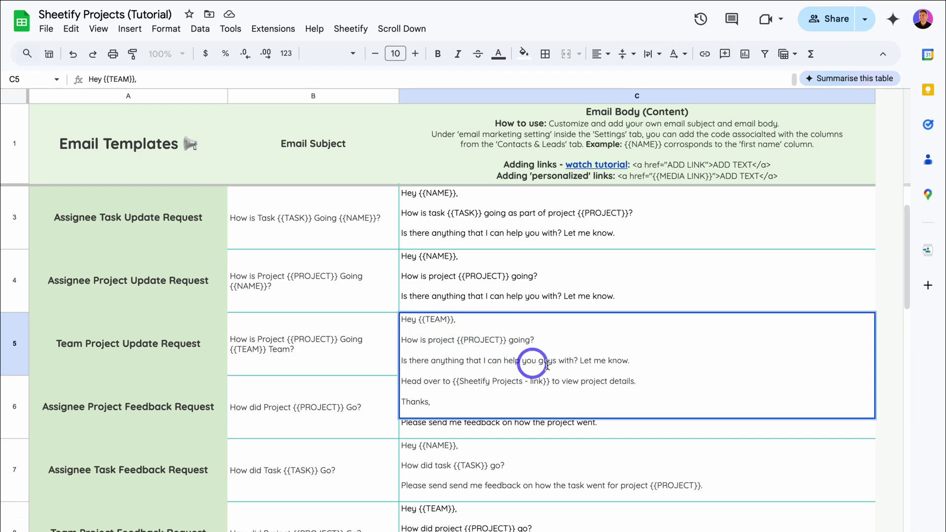
left_click(371, 355)
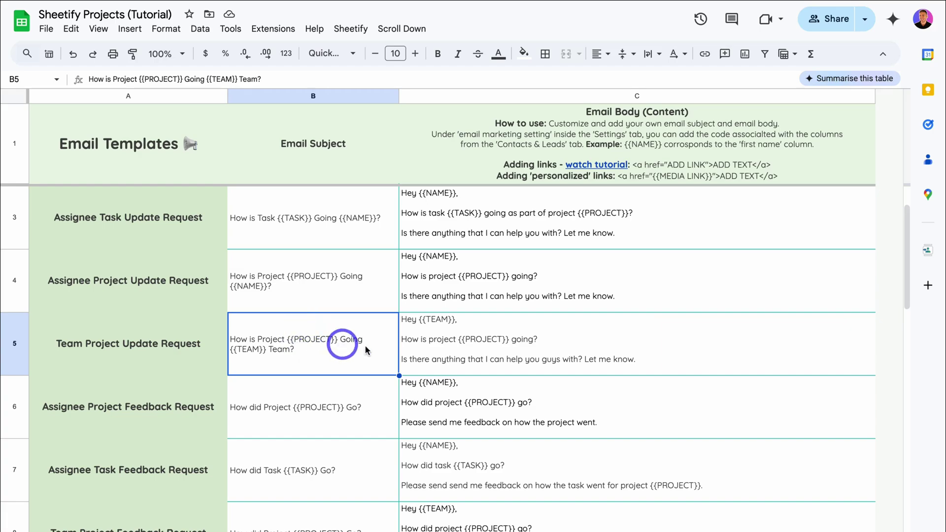
left_click(473, 350)
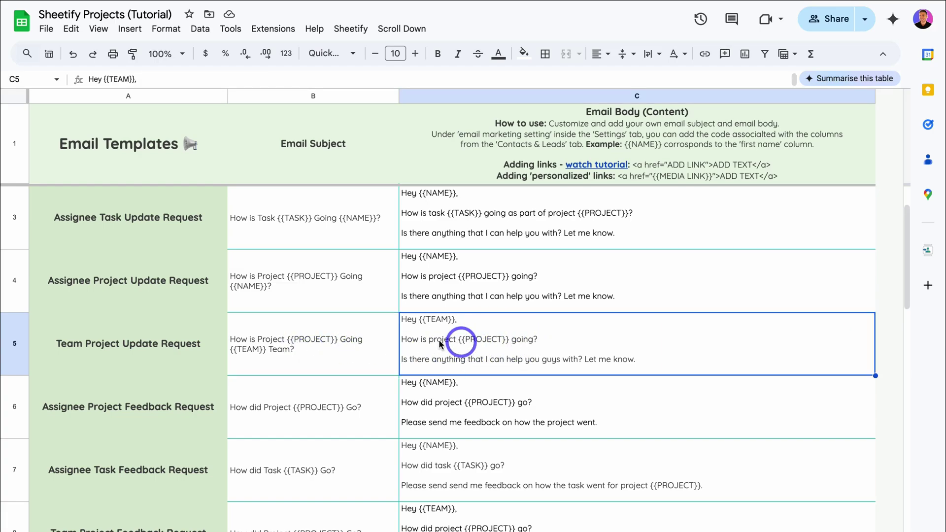
left_click(352, 339)
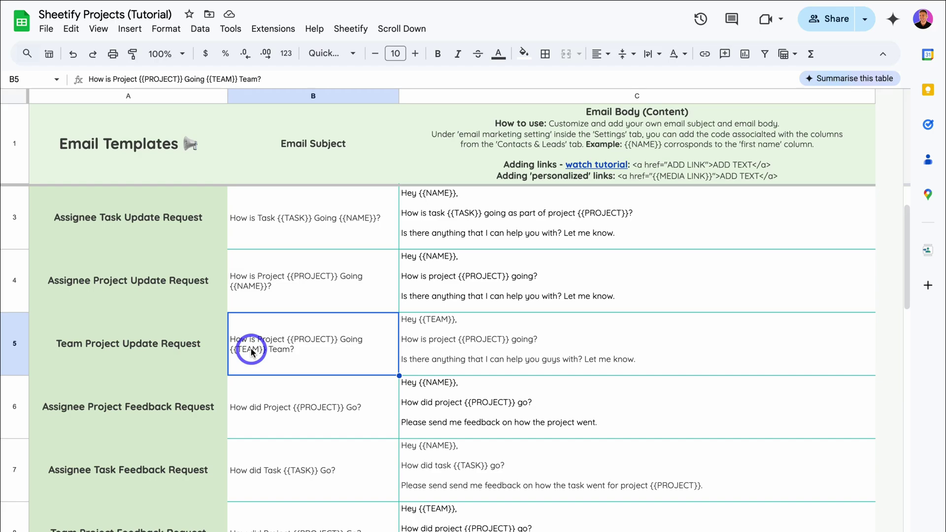
double_click(302, 351)
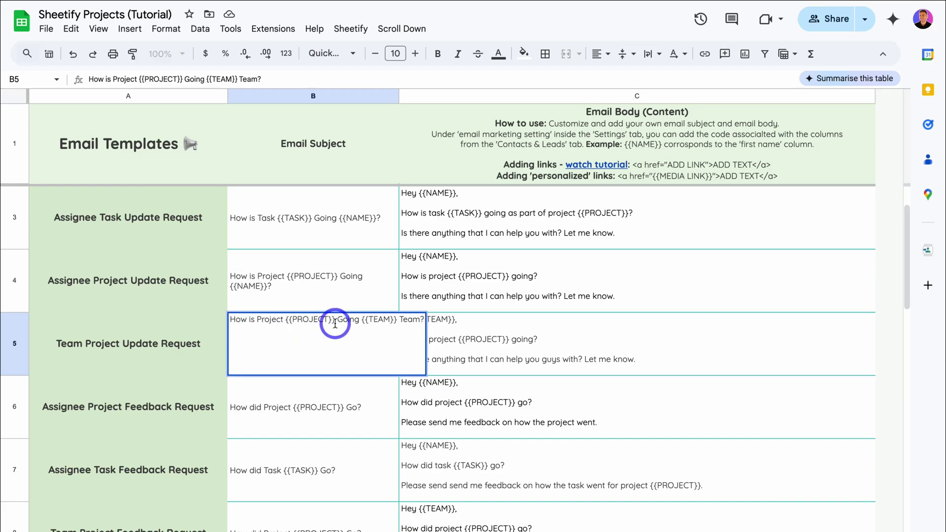
left_click(493, 327)
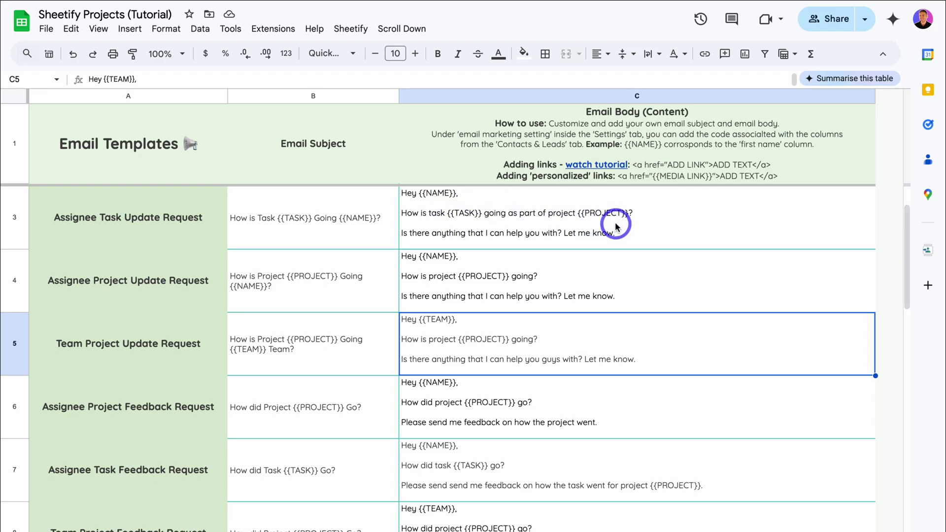
scroll(515, 338, "down", 10)
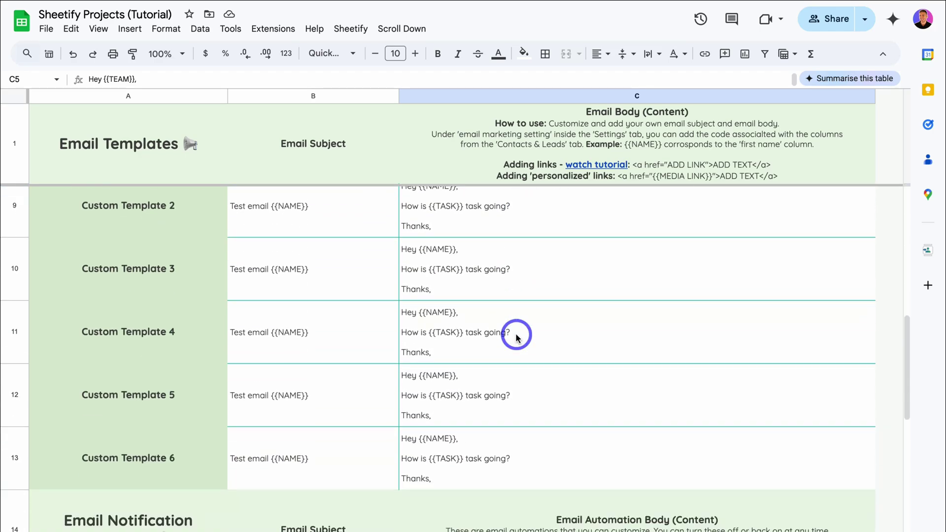
scroll(516, 338, "up", 10)
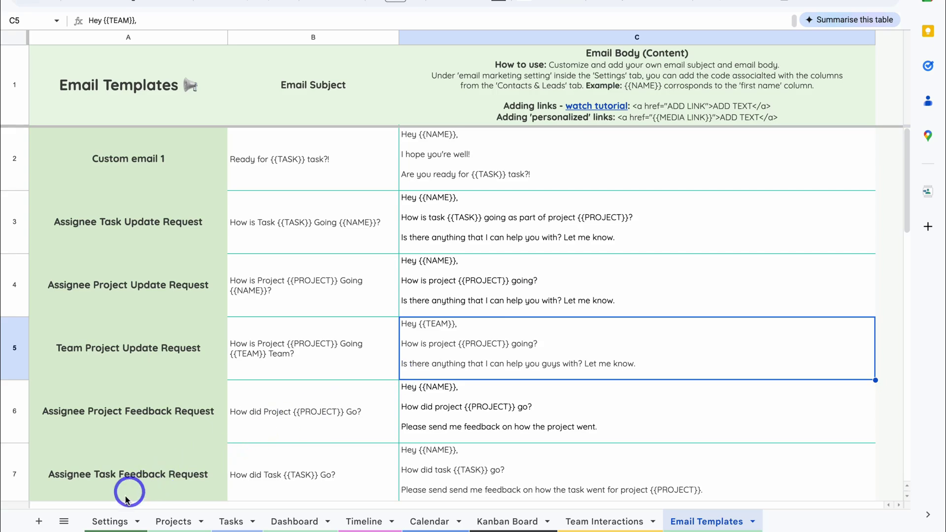
- In the Tasks section of the Internal Email Settings on the Settings sheet, map the Cost column to the code {{COST}} in row 13
left_click(109, 521)
scroll(397, 469, "right", 15)
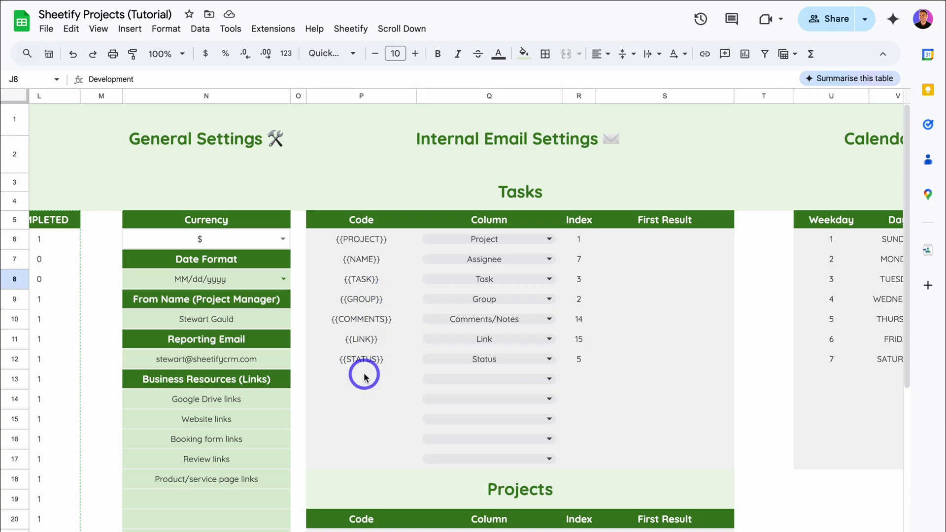
left_click(542, 380)
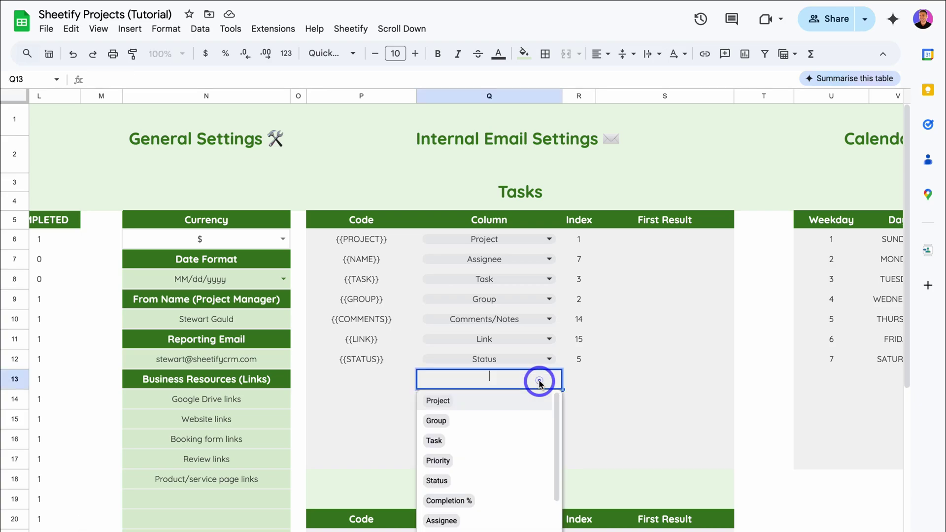
scroll(507, 460, "down", 3)
left_click(475, 489)
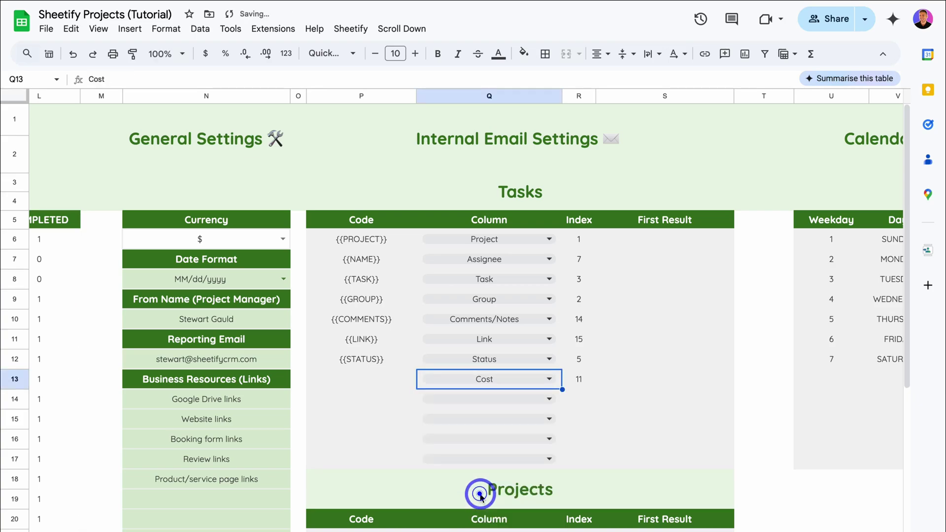
left_click(362, 381)
type("{{COST}}")
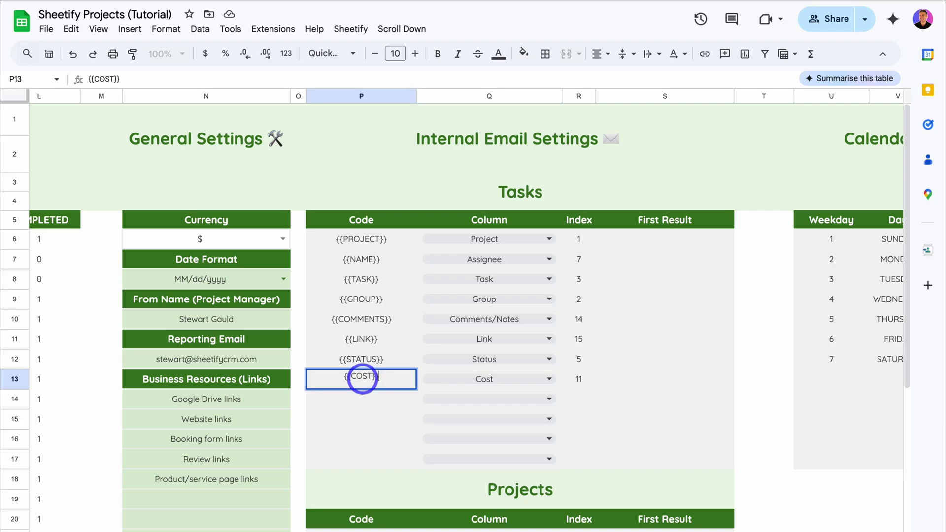
left_click(371, 414)
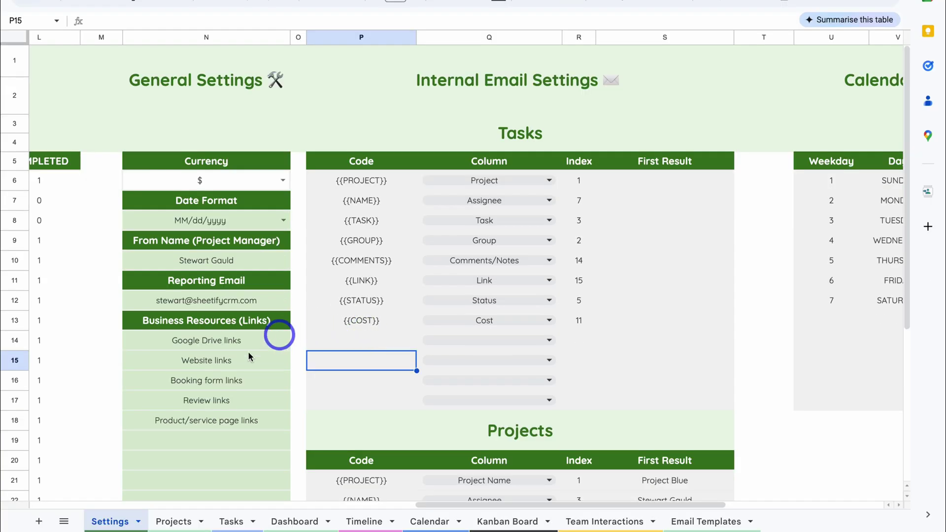
- On the Tasks sheet, tick the email checkbox for Example Task D and send its assignee the Assignee Update Request email
left_click(231, 520)
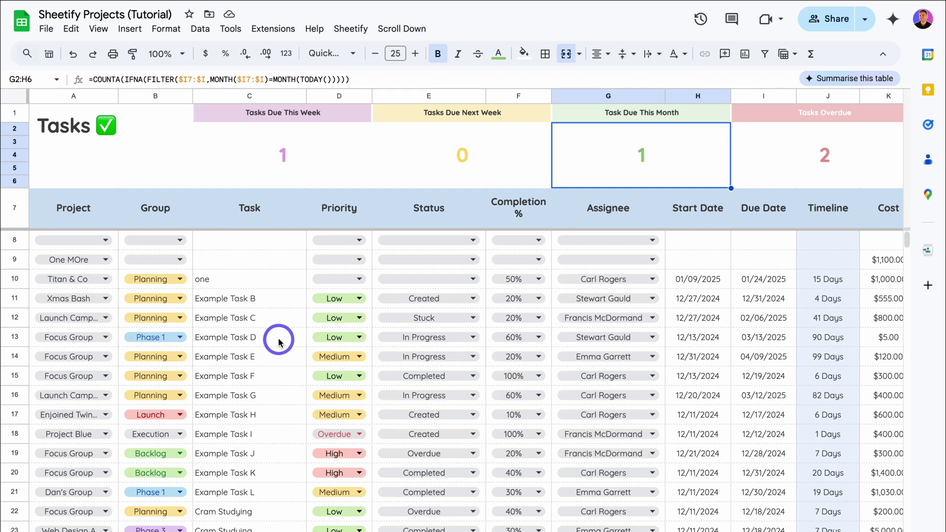
scroll(276, 338, "right", 3)
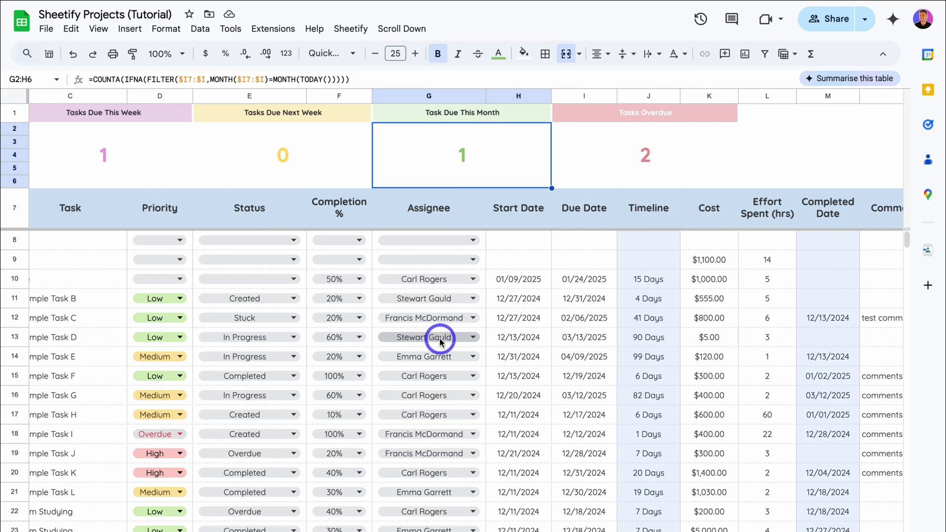
scroll(440, 340, "right", 3)
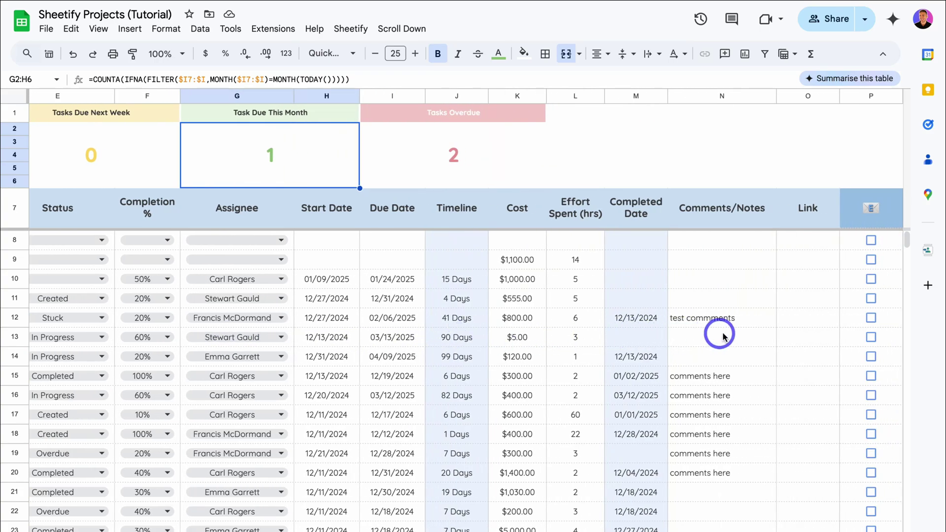
left_click(871, 336)
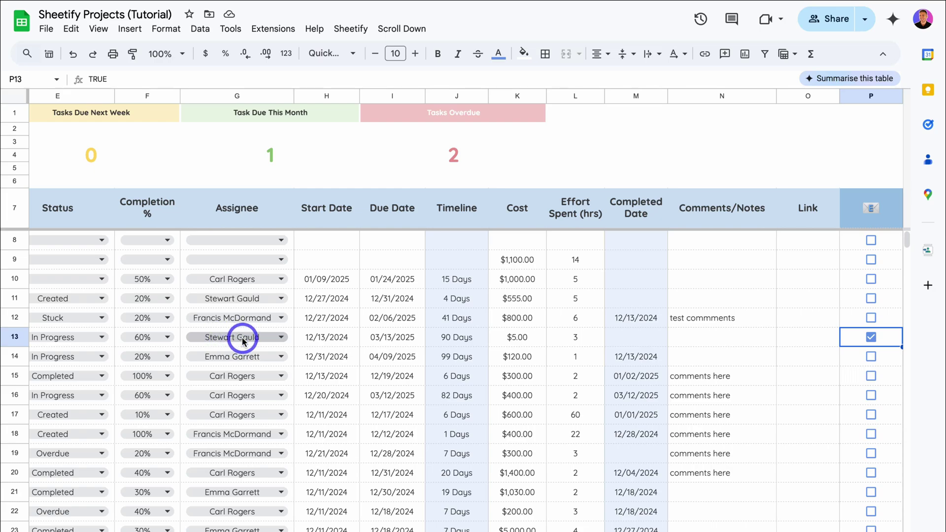
left_click(348, 30)
mouse_move(425, 73)
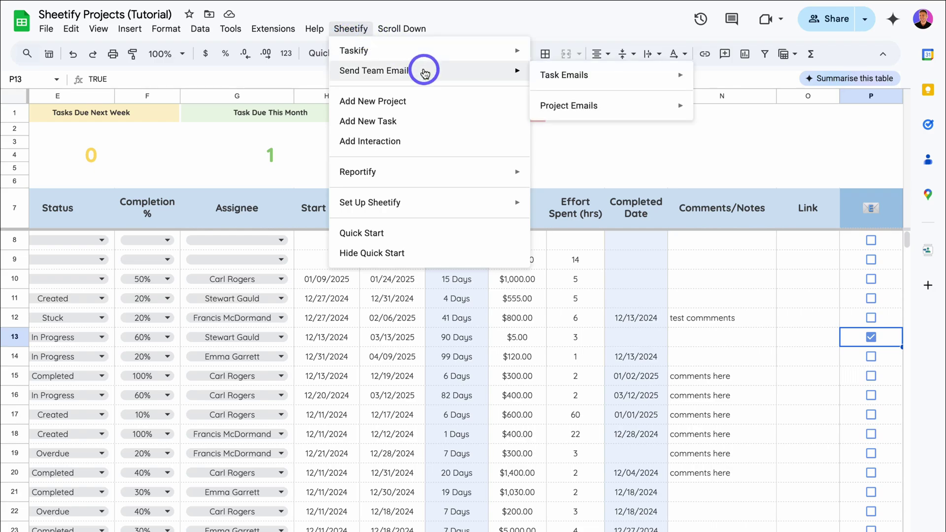
mouse_move(614, 77)
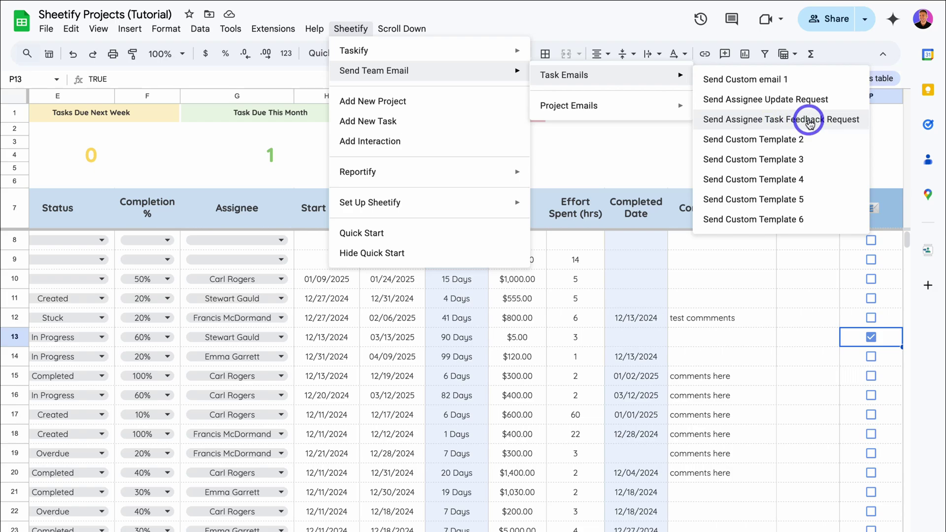
mouse_move(585, 113)
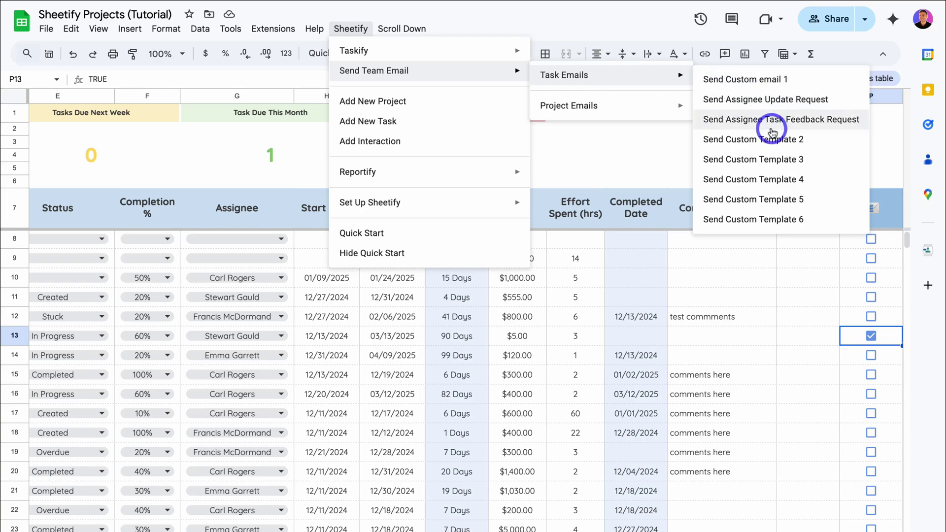
left_click(838, 105)
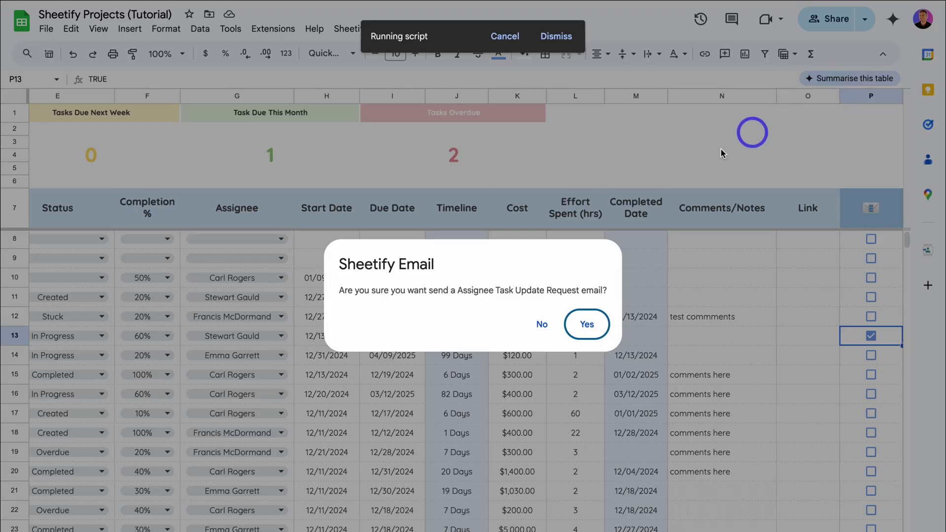
left_click(590, 326)
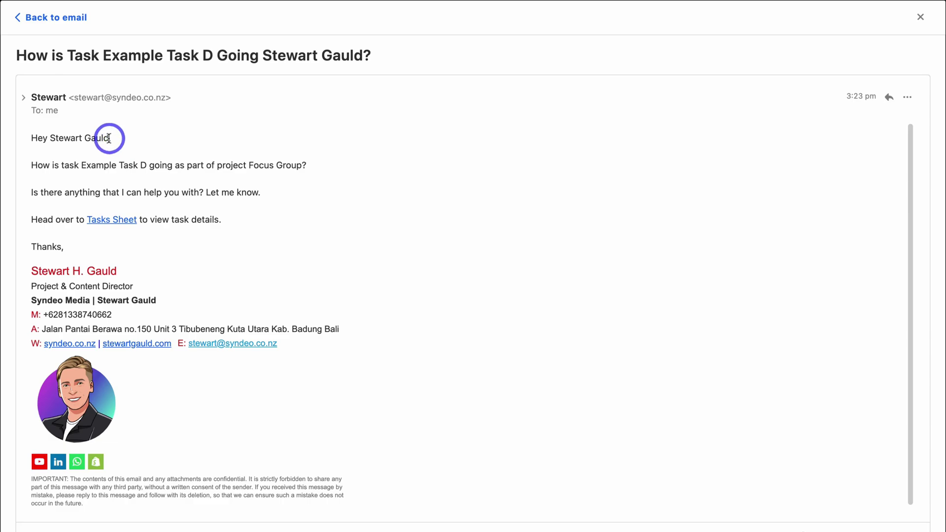
- Examine the received update request email, checking the assignee name, task name and project name filled into the placeholders
left_click_drag(109, 138, 50, 137)
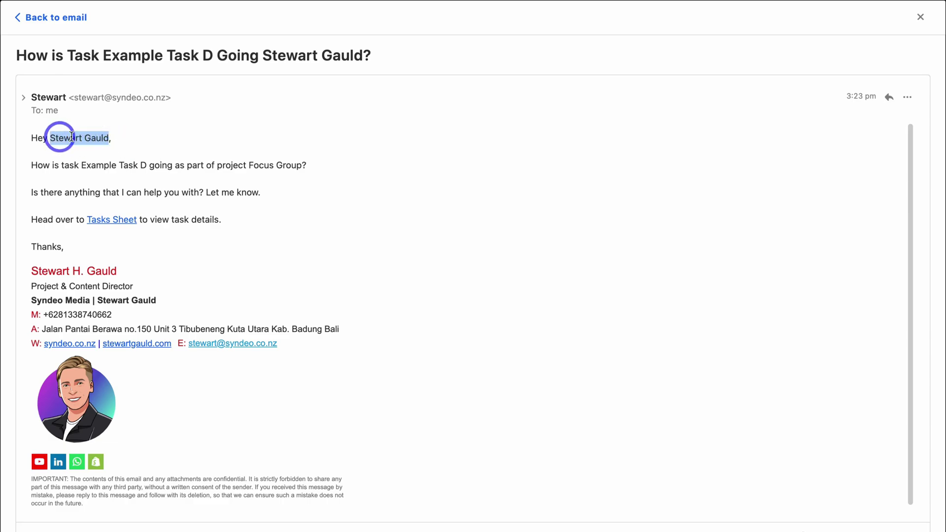
left_click(137, 140)
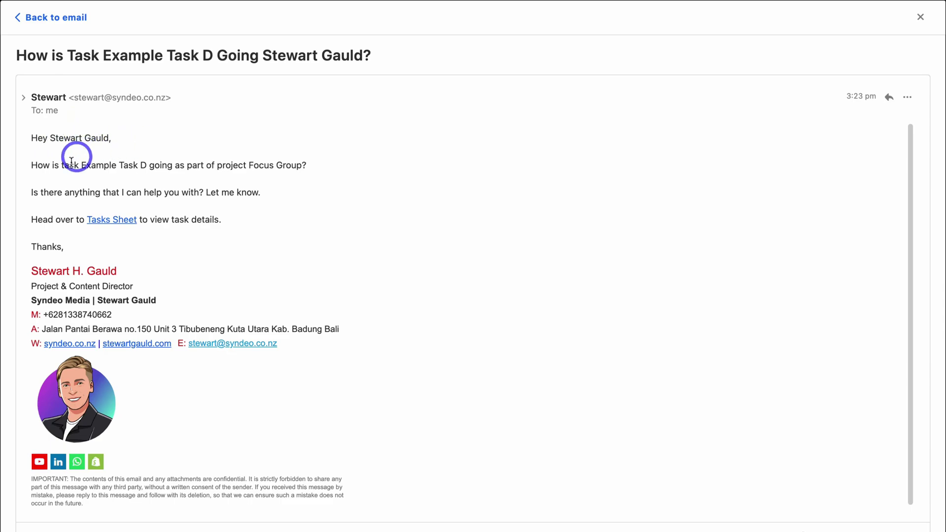
left_click_drag(82, 166, 144, 170)
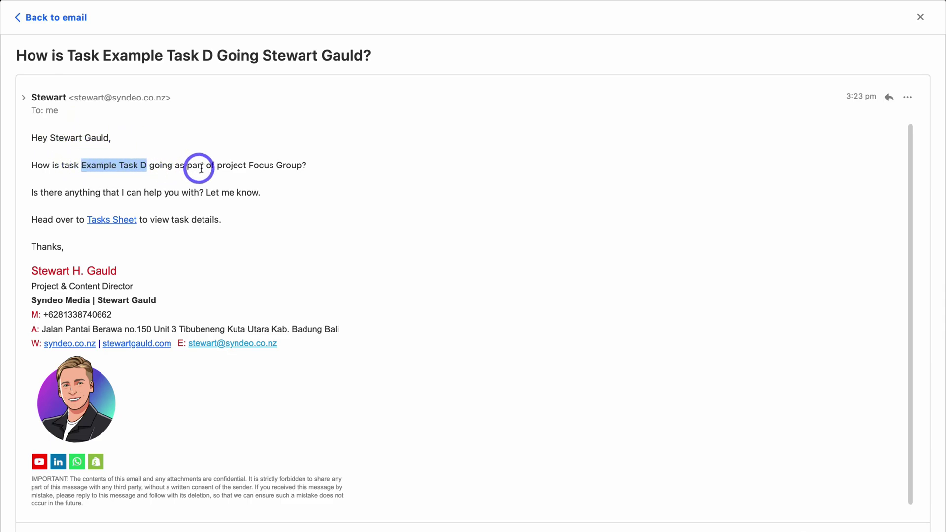
left_click_drag(248, 165, 302, 166)
left_click(317, 170)
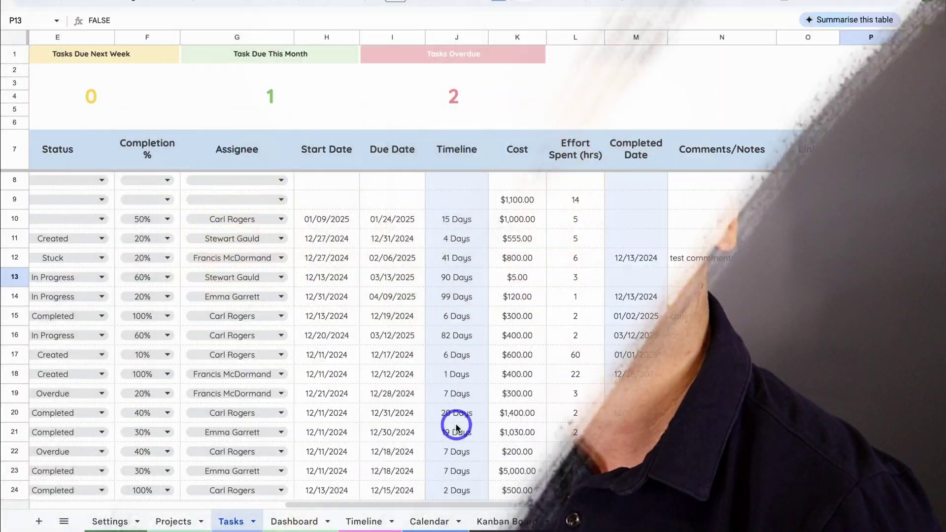
- On the Projects sheet, tick the email checkbox for the project in row 10 and send its assignee the Assignee Project Update Request email
scroll(583, 318, "left", 5)
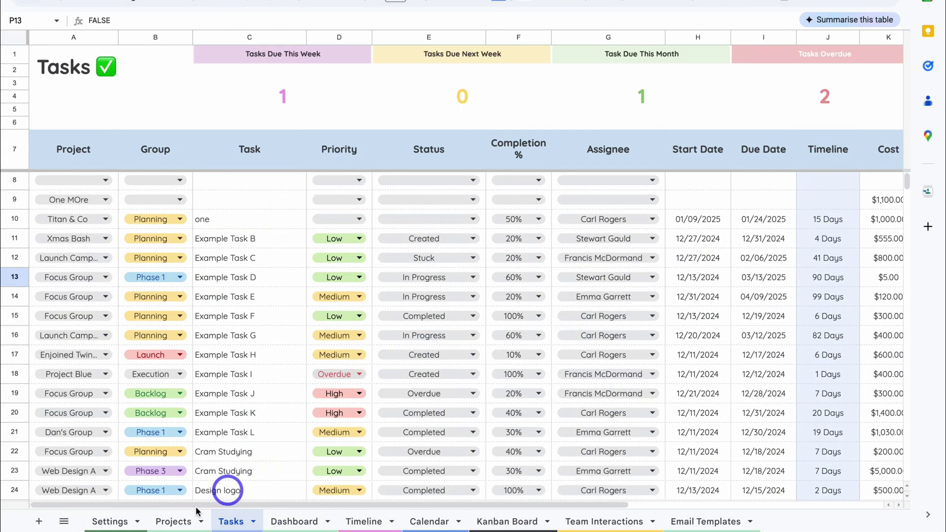
left_click(168, 520)
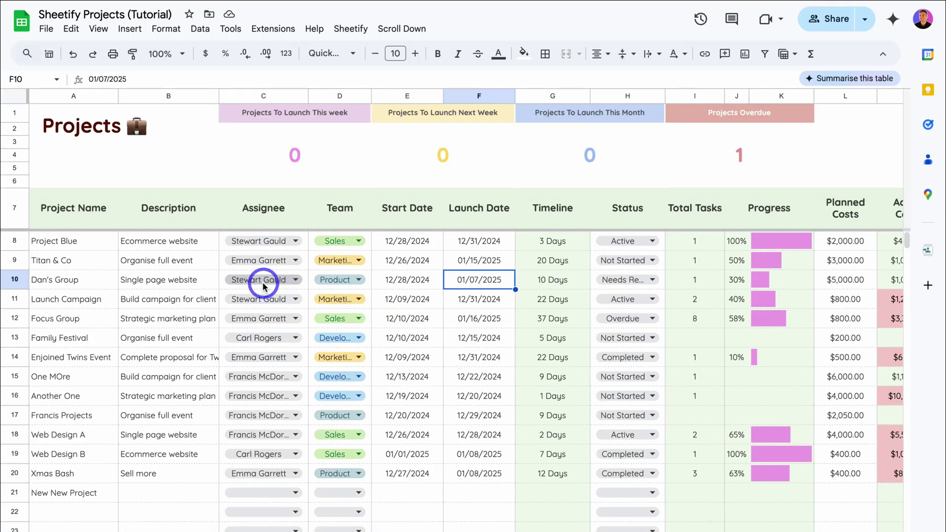
left_click(207, 280)
scroll(315, 281, "right", 5)
scroll(339, 281, "right", 1)
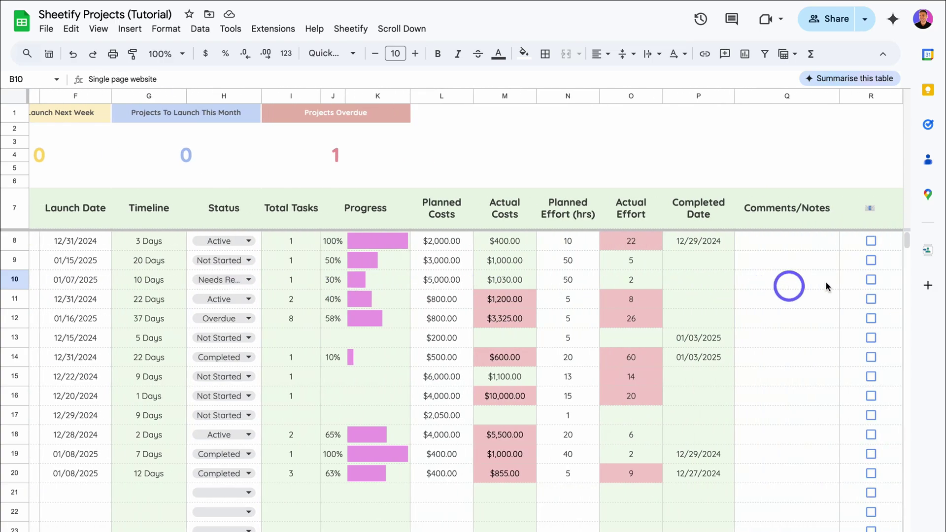
left_click(870, 279)
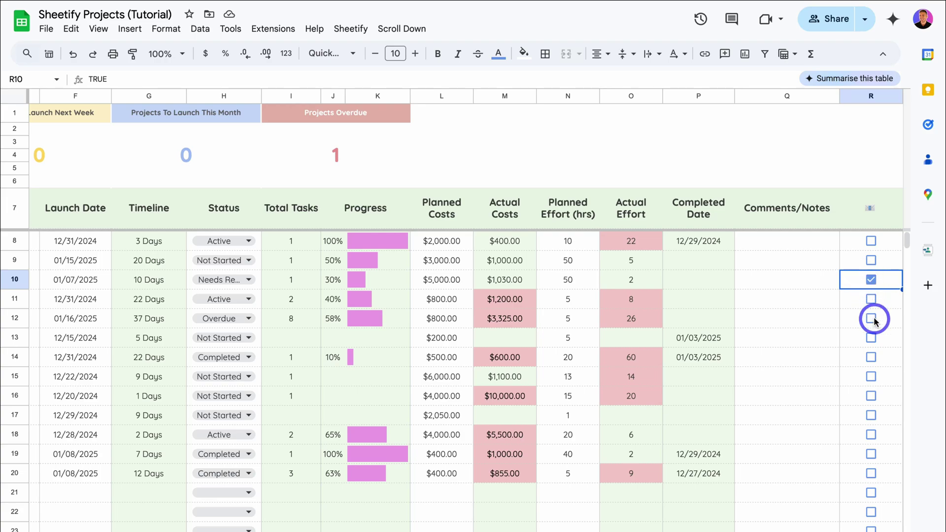
left_click(351, 29)
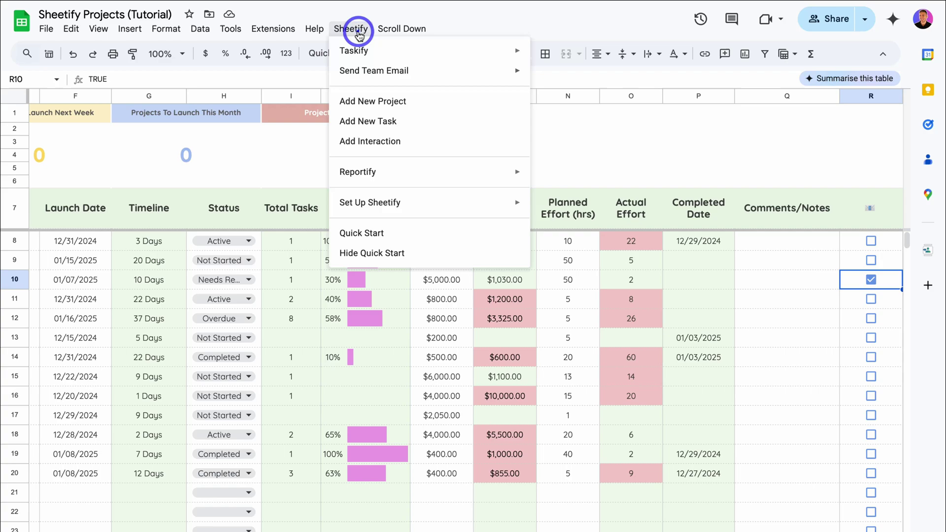
mouse_move(360, 70)
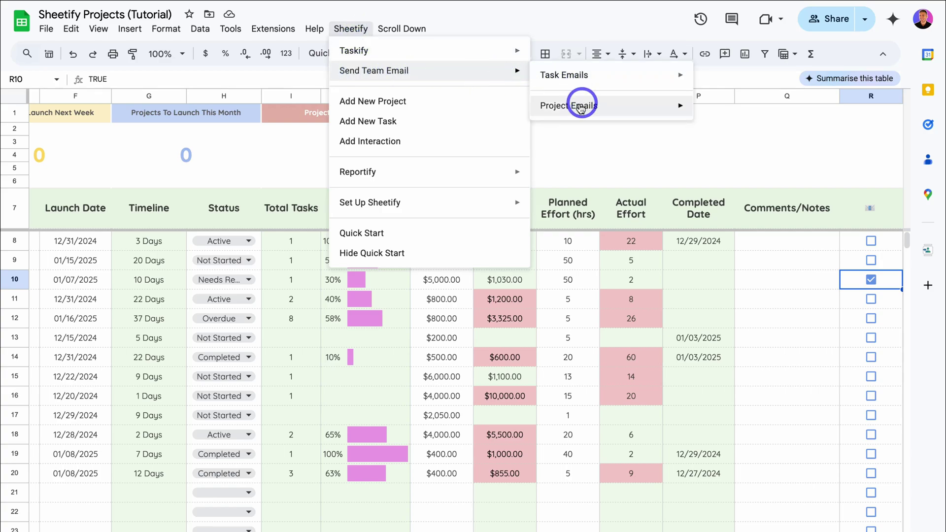
mouse_move(589, 110)
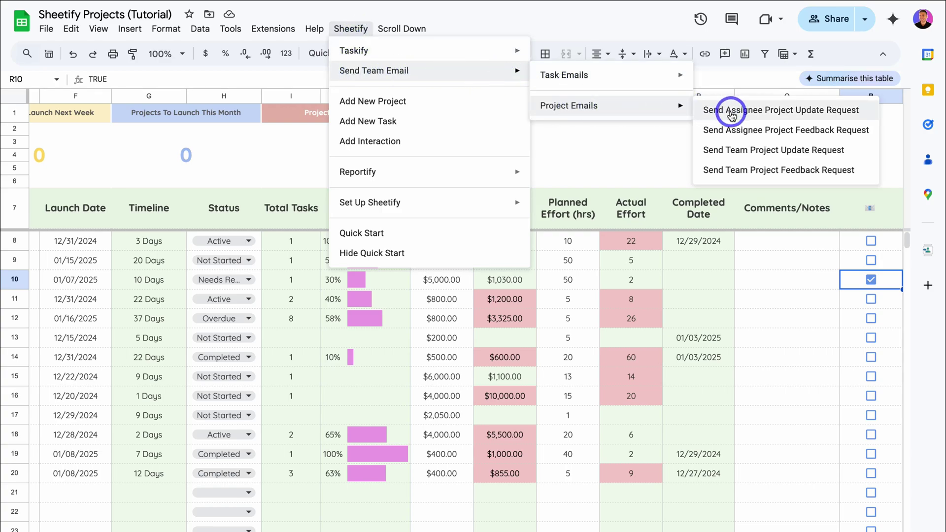
left_click(784, 111)
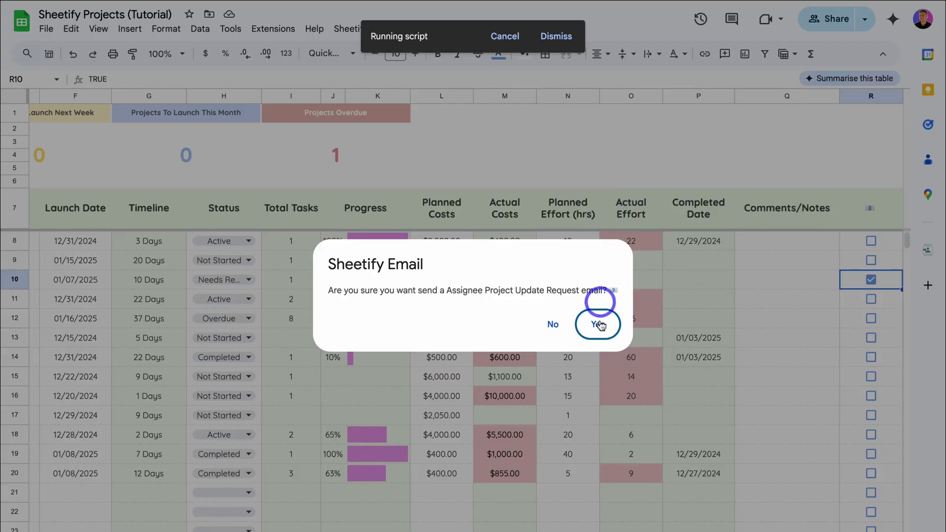
left_click(597, 324)
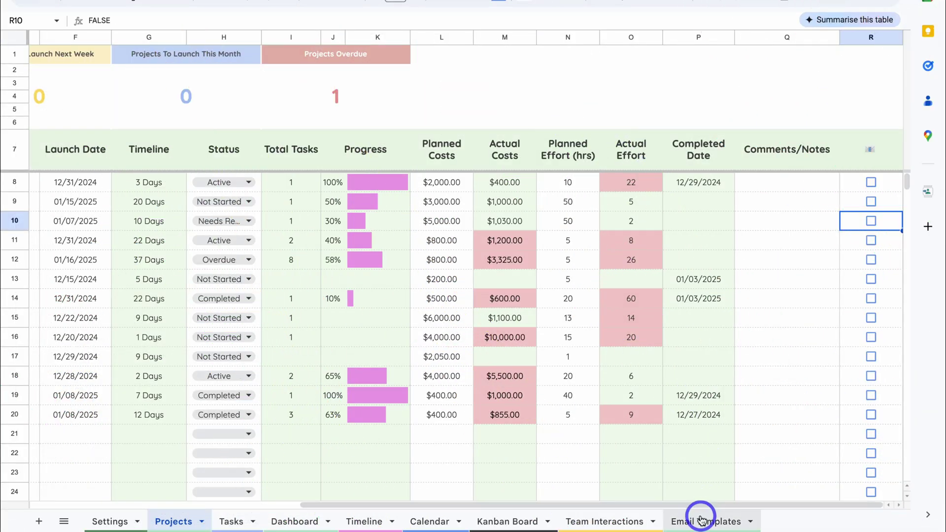
- On the Email Templates sheet, examine the subject and full body of the Assignee Project Update Request template
left_click(701, 520)
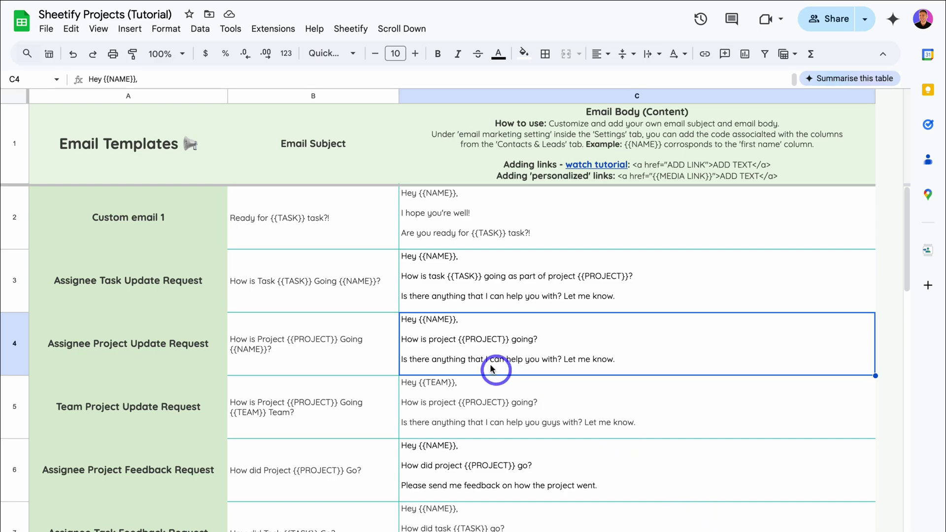
left_click(324, 342)
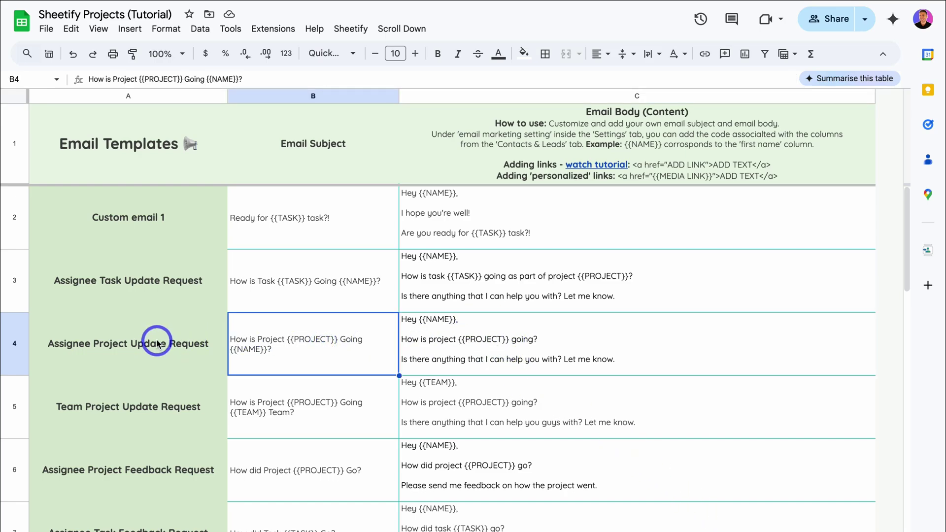
double_click(324, 344)
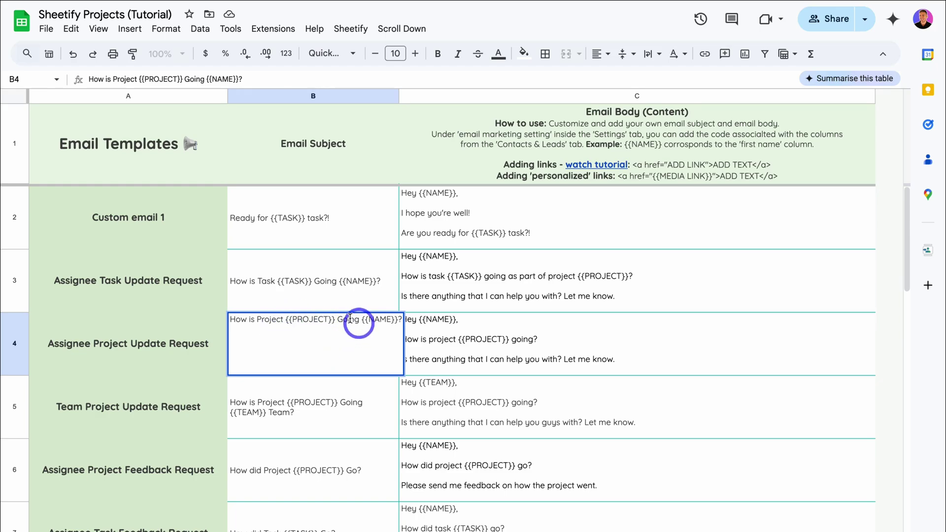
left_click(482, 342)
double_click(481, 343)
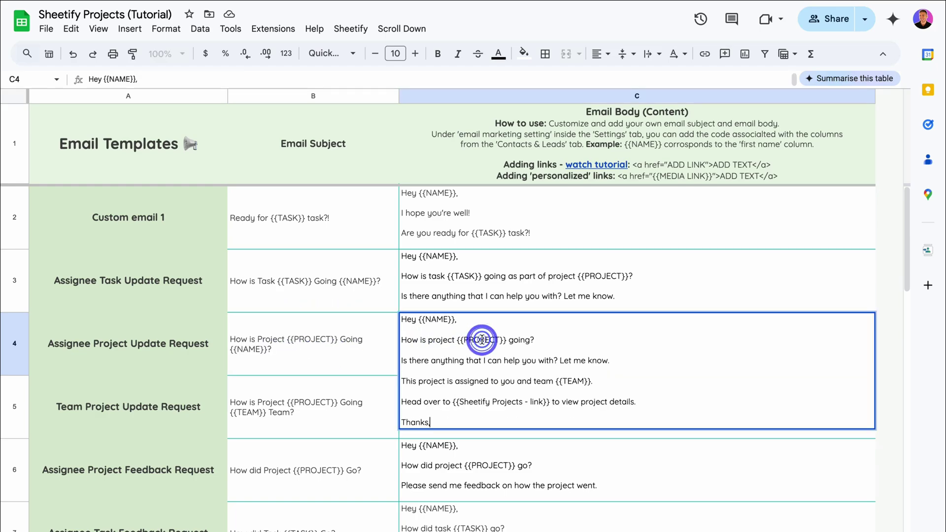
left_click(545, 275)
- Look over the Email Notification Templates and enable email notifications in the Sheetify setup
scroll(549, 344, "down", 12)
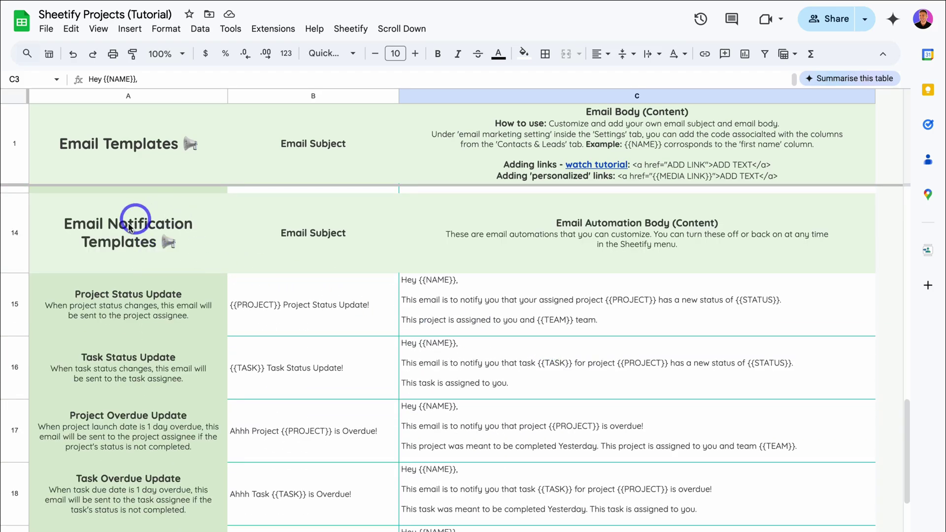
scroll(520, 316, "down", 1)
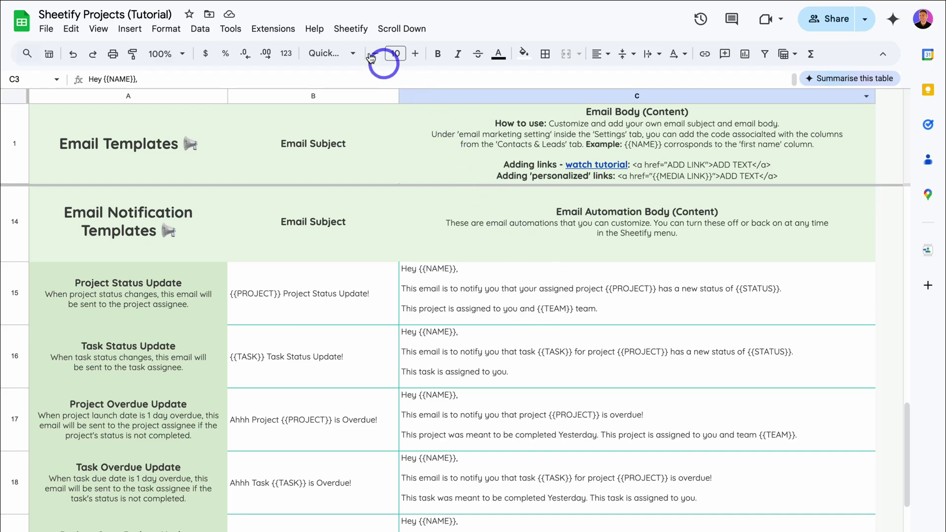
left_click(351, 29)
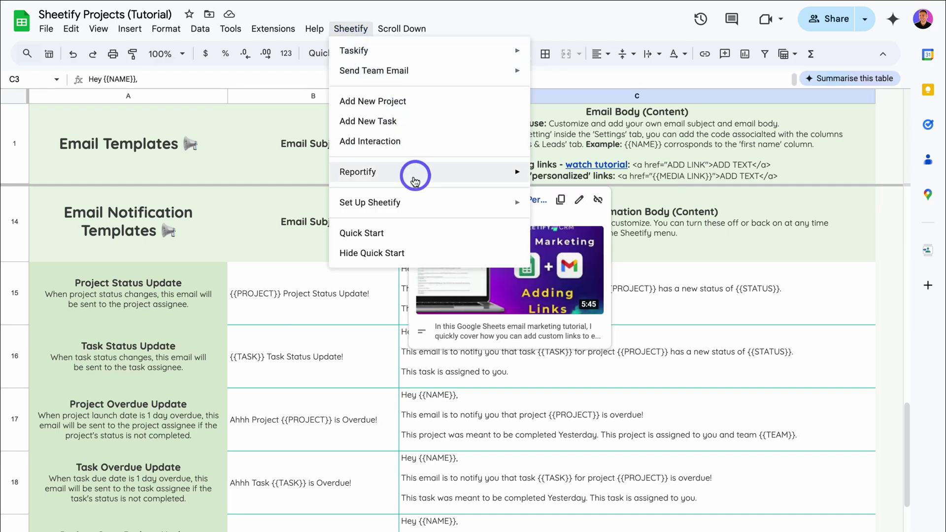
mouse_move(386, 203)
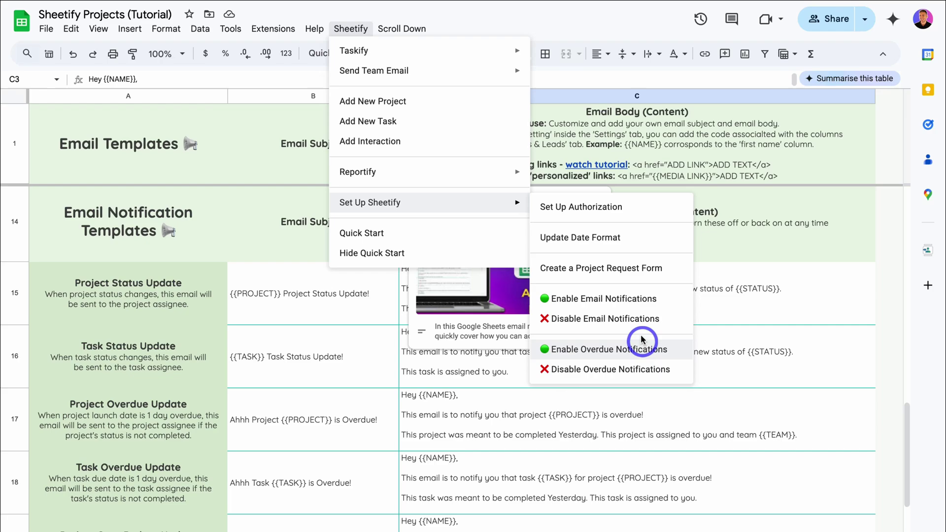
left_click(633, 301)
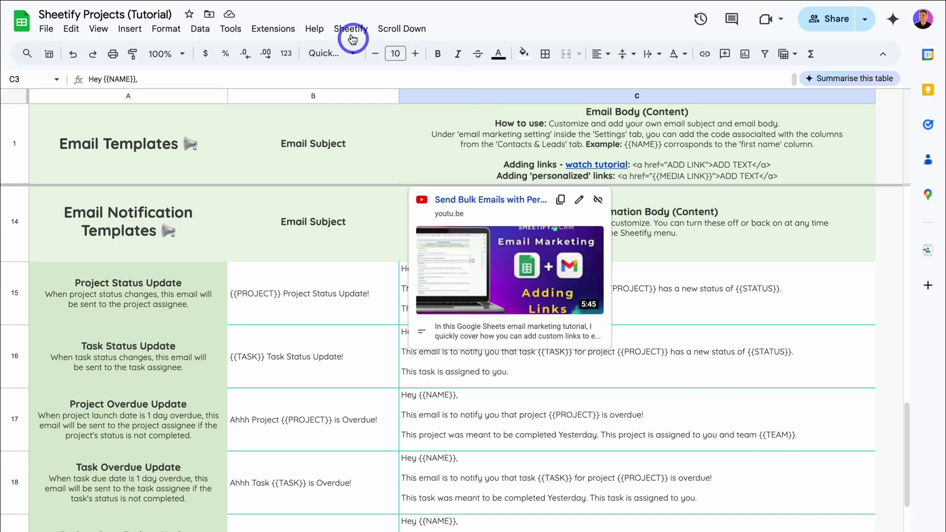
- Enable overdue notifications in the Sheetify setup
left_click(349, 29)
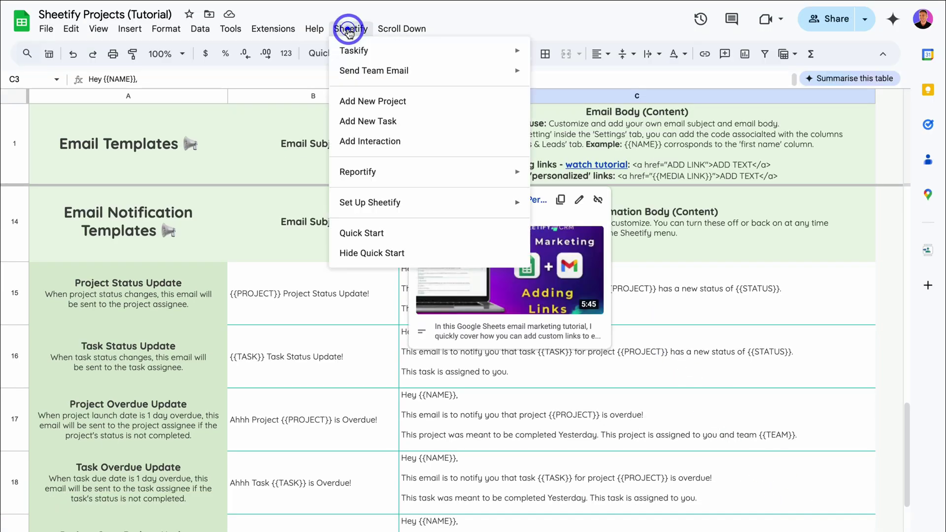
mouse_move(391, 201)
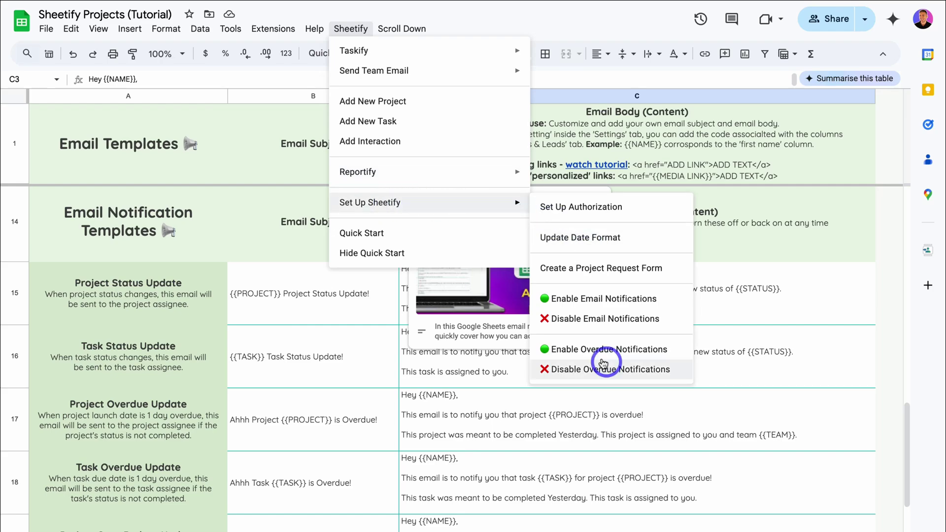
left_click(616, 351)
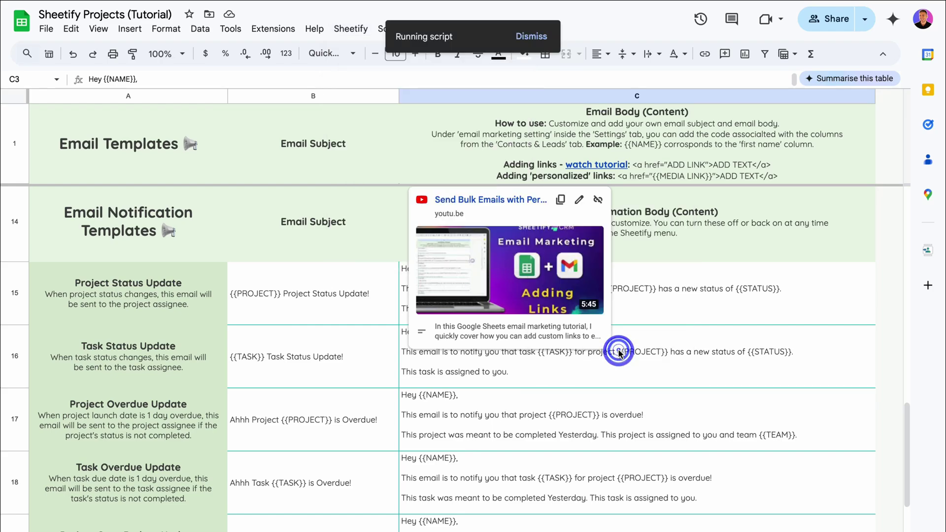
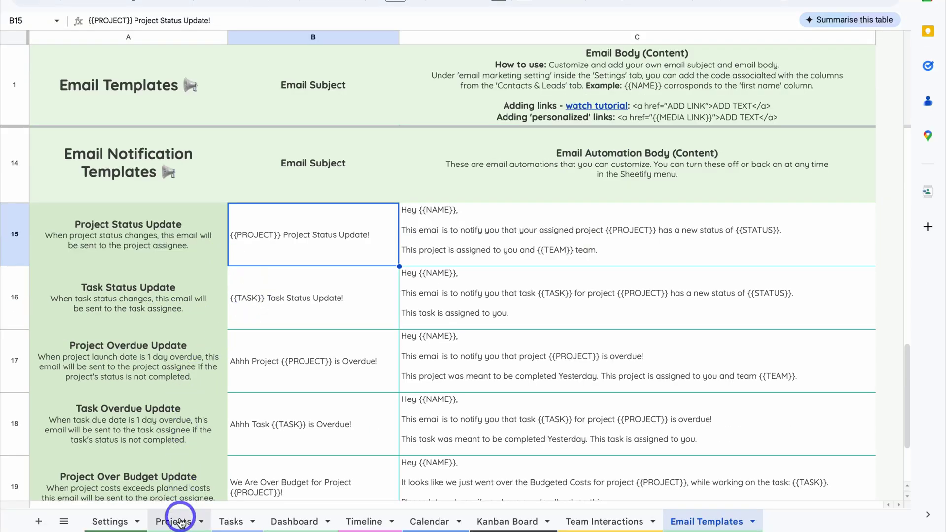
- On the Projects sheet, set the status of Project Blue to Needs Review
left_click(178, 531)
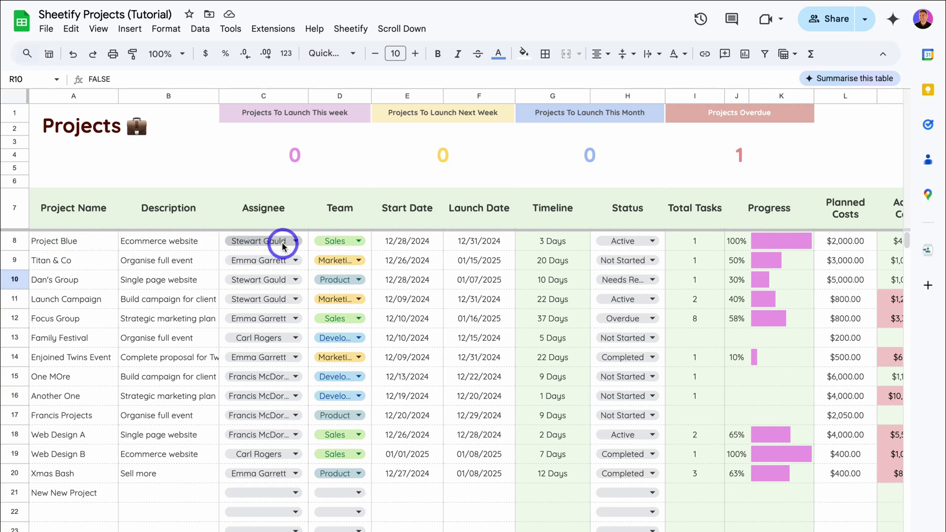
left_click(635, 244)
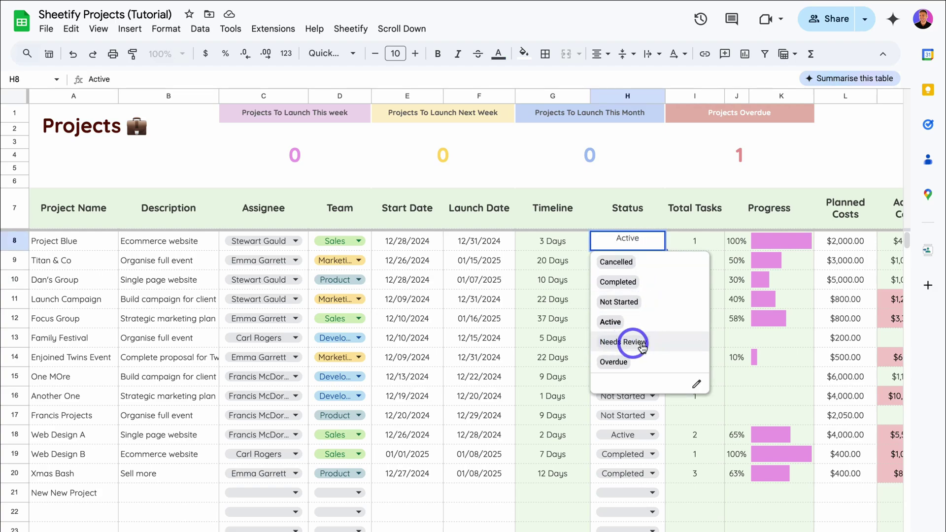
left_click(666, 340)
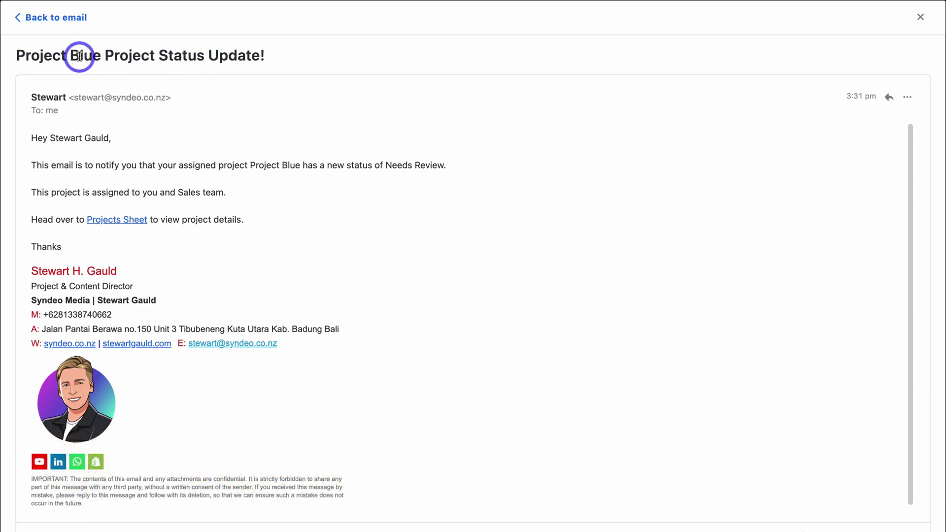
- Examine the received Project Status Update email, checking the project name, assignee name, new status and team filled into the placeholders
left_click_drag(71, 55, 156, 55)
left_click(249, 118)
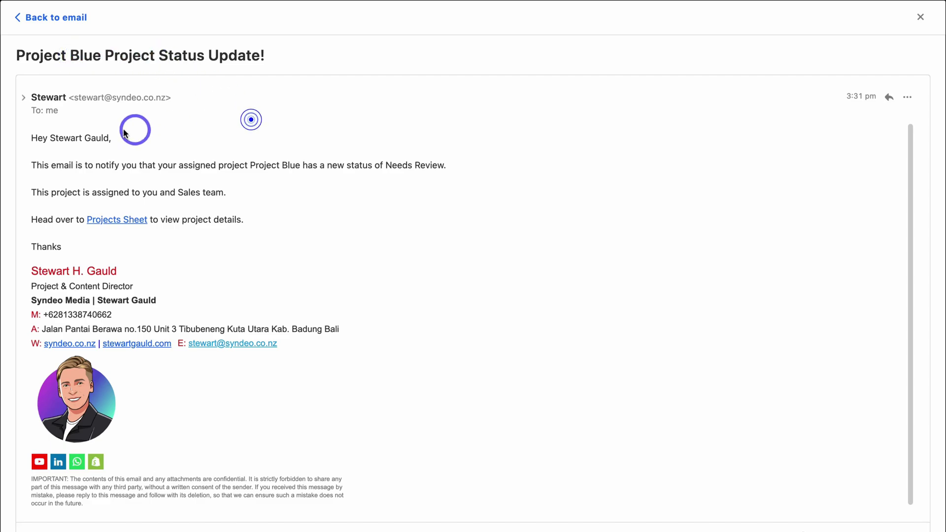
left_click_drag(52, 137, 114, 140)
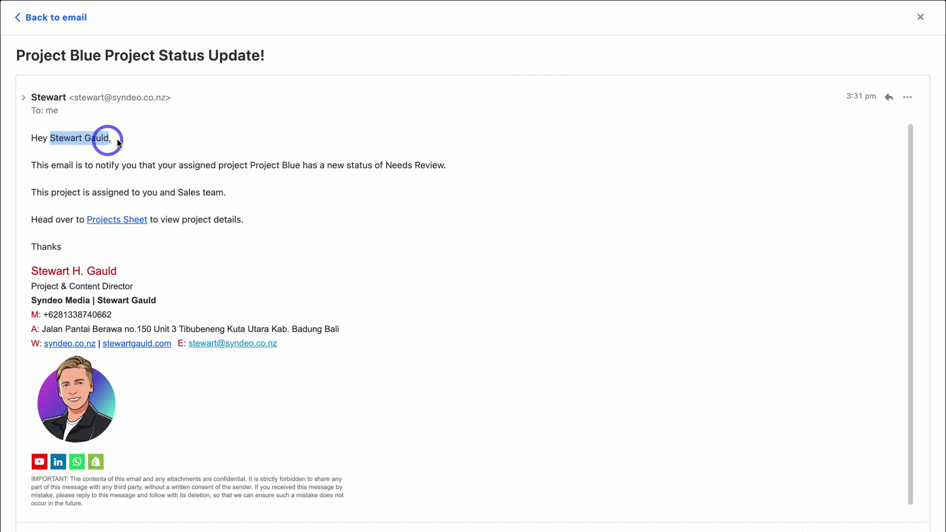
left_click(146, 138)
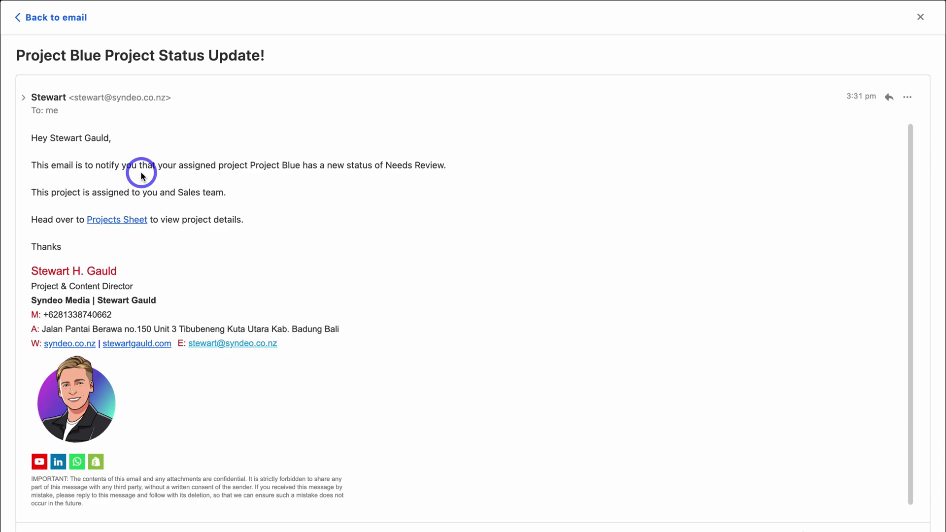
left_click_drag(250, 166, 300, 166)
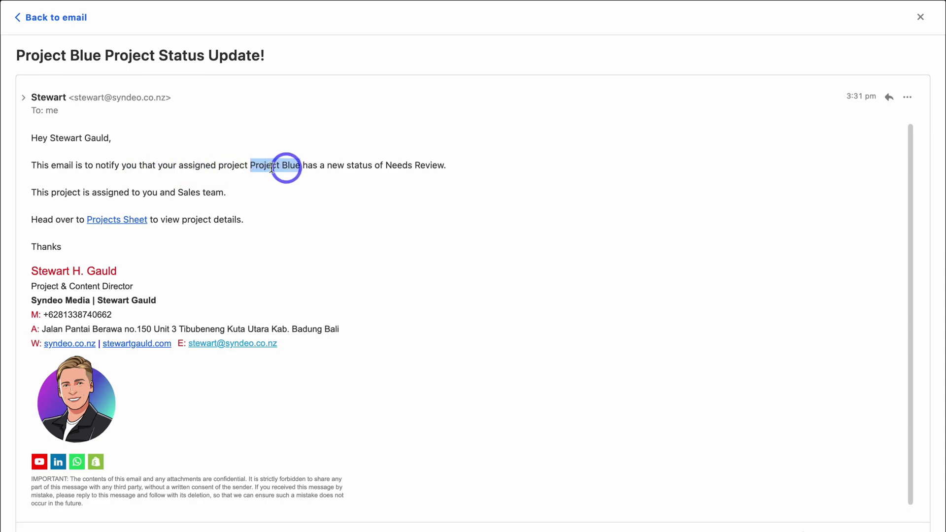
left_click(327, 167)
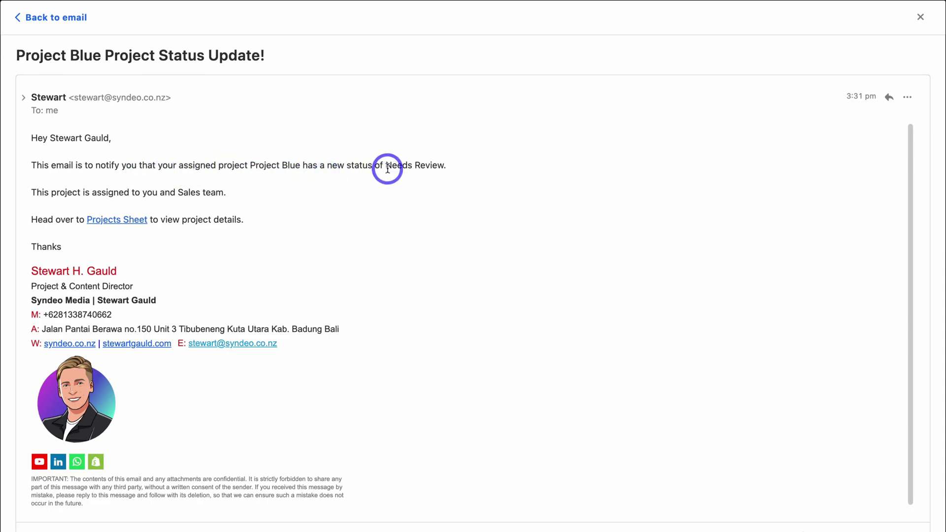
left_click_drag(386, 167, 438, 168)
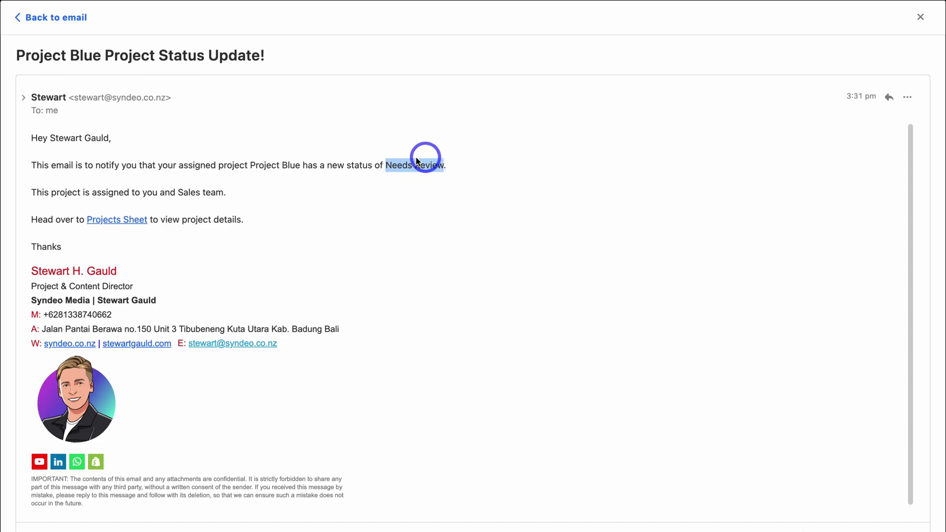
left_click(407, 184)
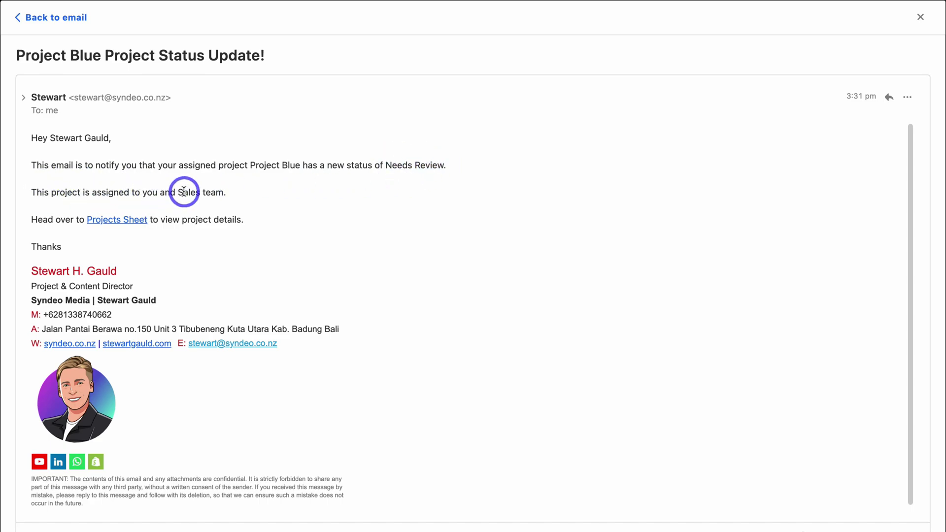
left_click_drag(180, 193, 199, 192)
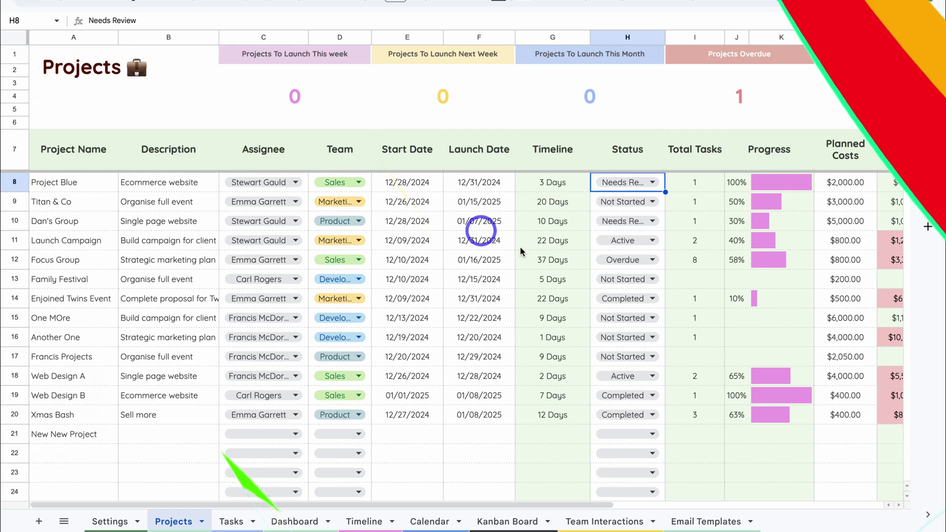
- Review the Task Status Update template, and on the Tasks sheet set the status of Example Task D to Completed
left_click(692, 520)
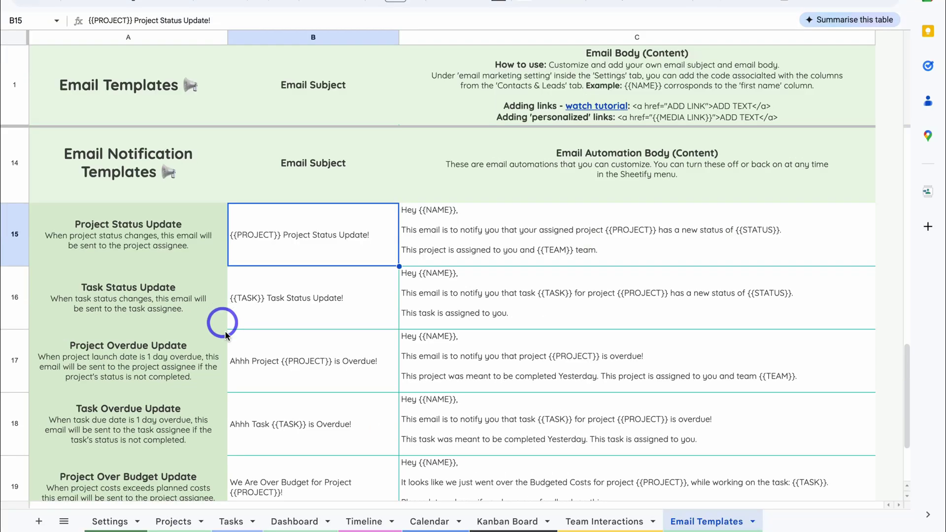
left_click(231, 517)
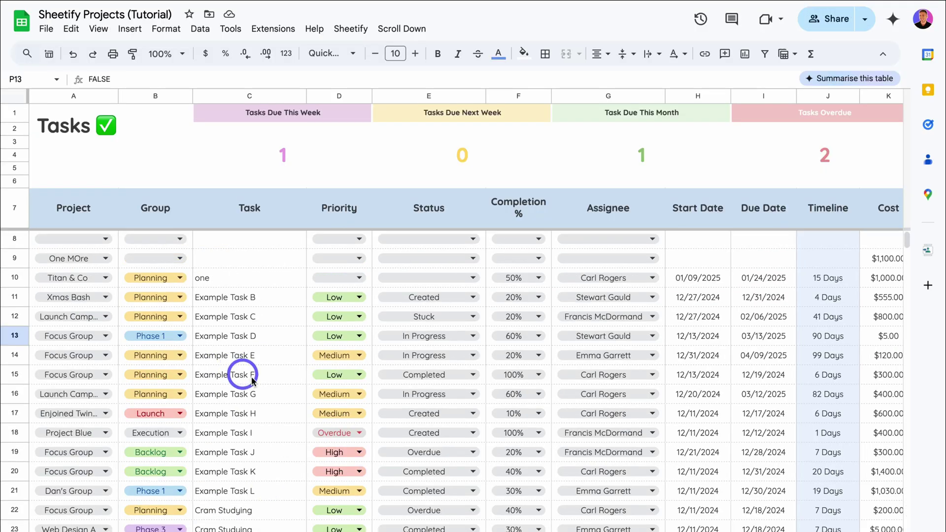
left_click(470, 336)
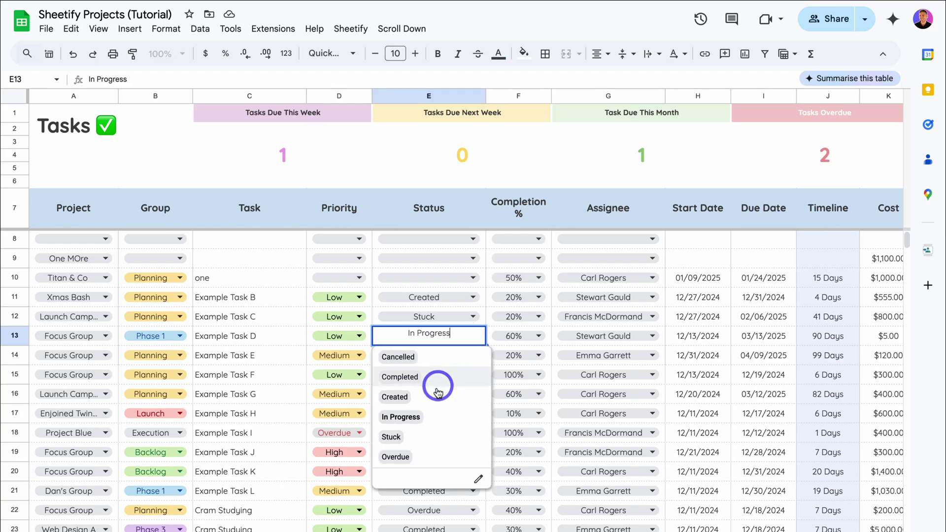
left_click(449, 377)
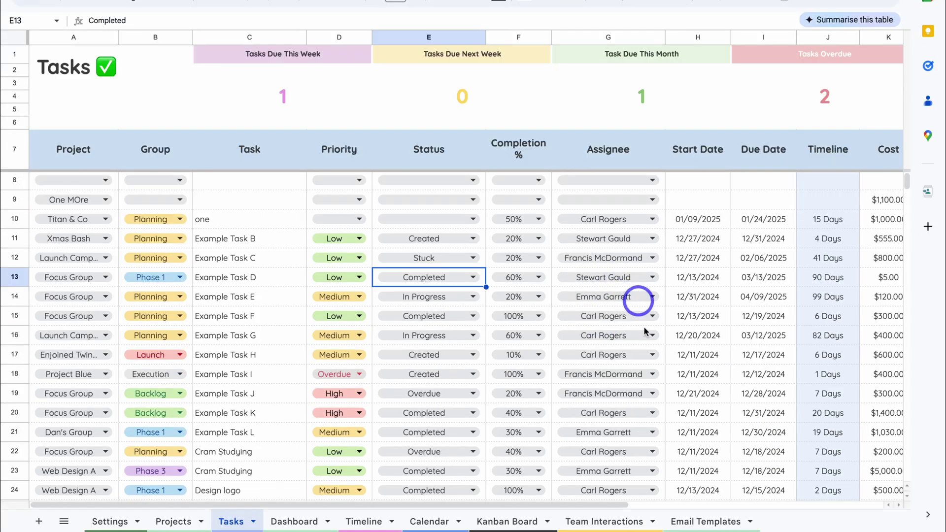
- Review the overdue, over-budget and over-hours notification templates, and compare planned with actual costs and effort on the Projects sheet
left_click(697, 520)
scroll(490, 488, "down", 3)
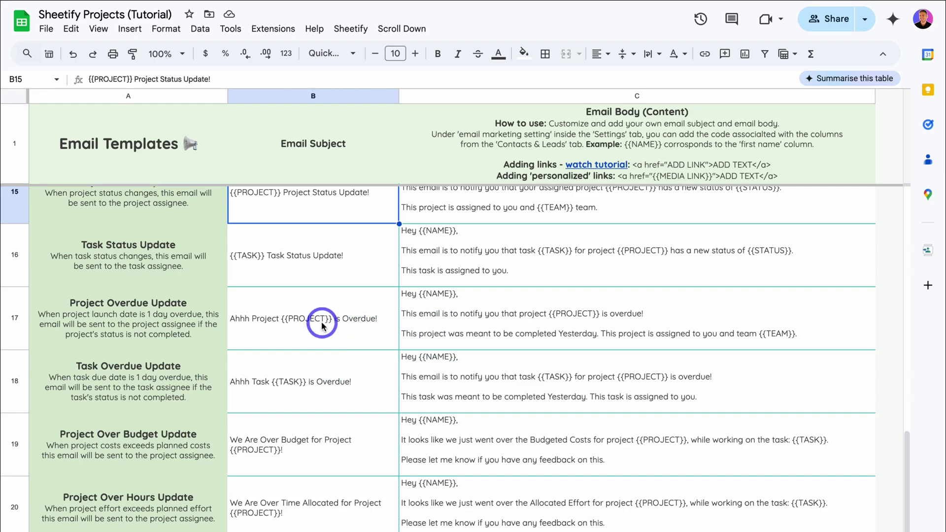
scroll(384, 384, "down", 1)
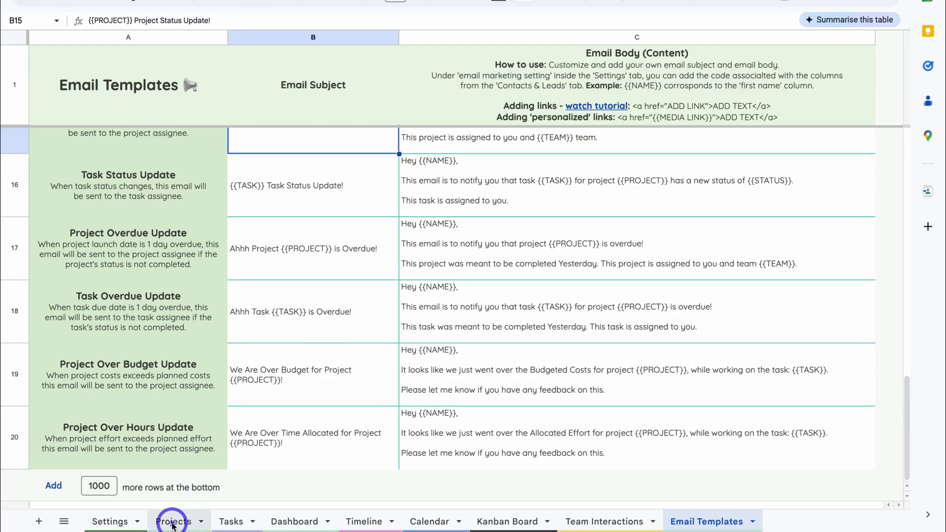
left_click(173, 521)
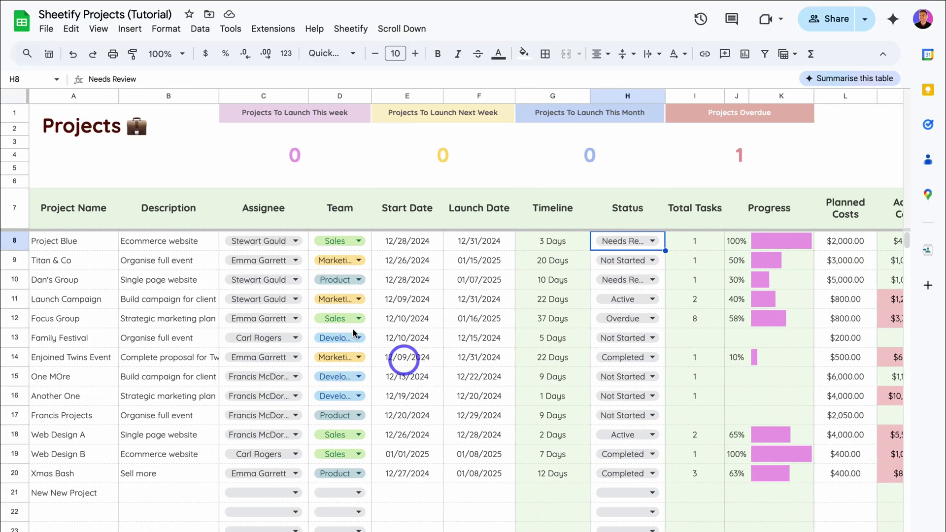
scroll(670, 289, "right", 5)
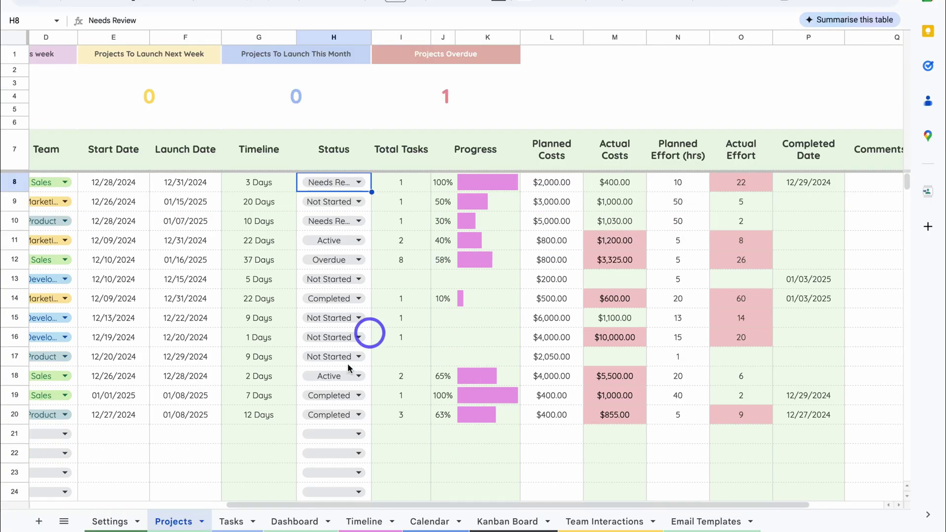
- On the Tasks sheet, set the cost of Example Task L for Dan's Group to $5,030 and check the project's actual costs
left_click(231, 522)
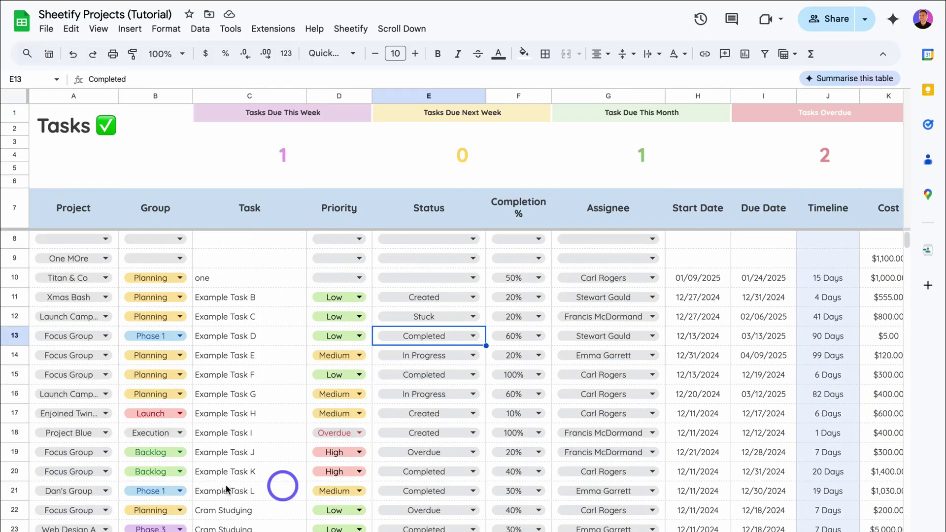
left_click(31, 432)
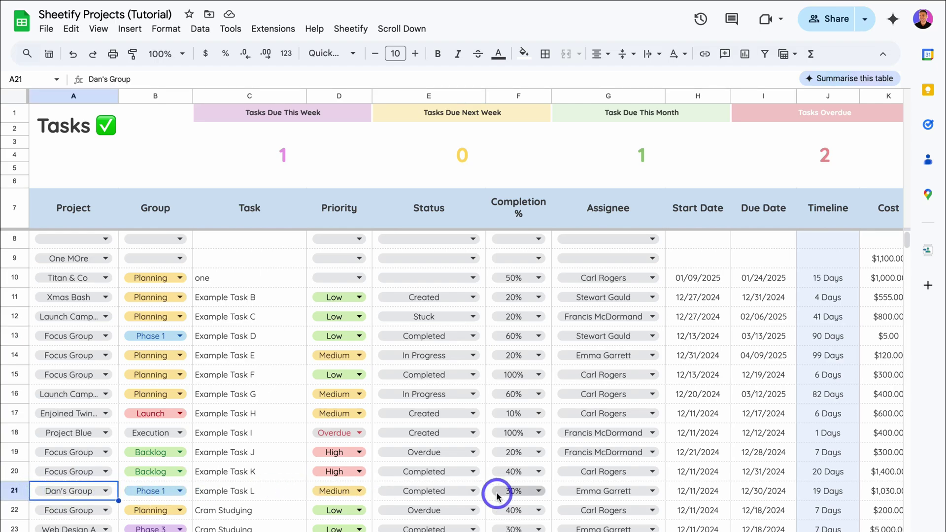
scroll(498, 492, "right", 6)
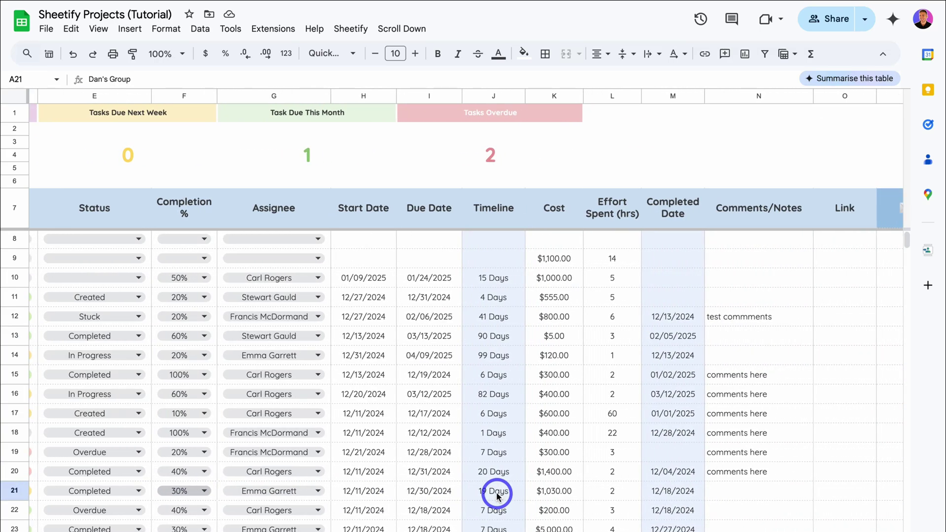
left_click(551, 492)
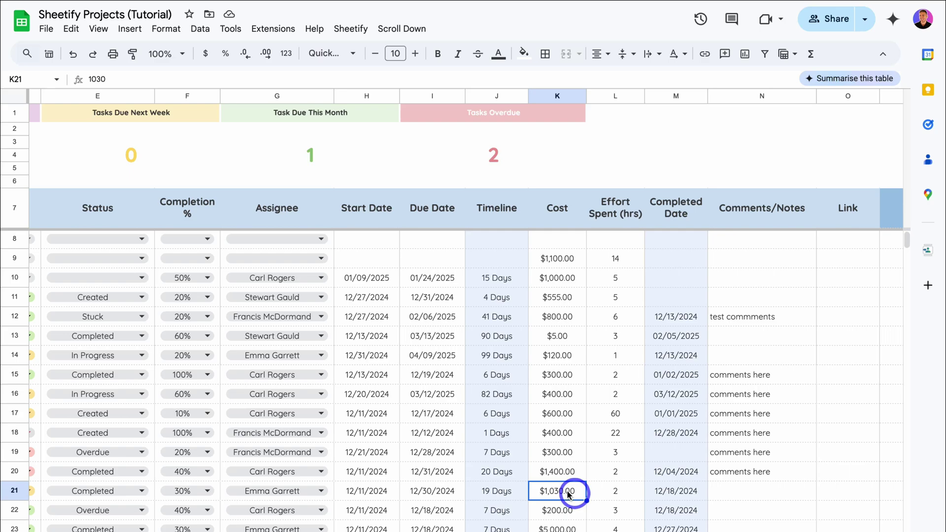
double_click(566, 493)
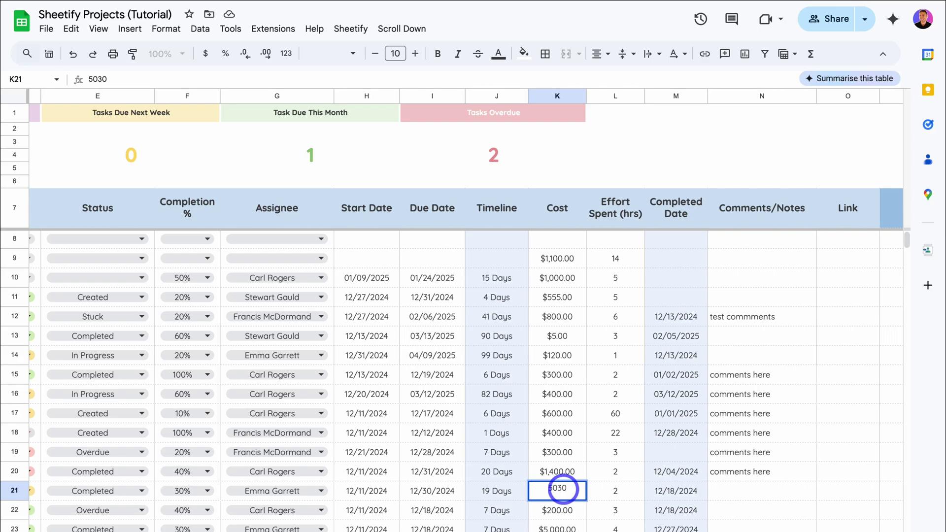
left_click(563, 510)
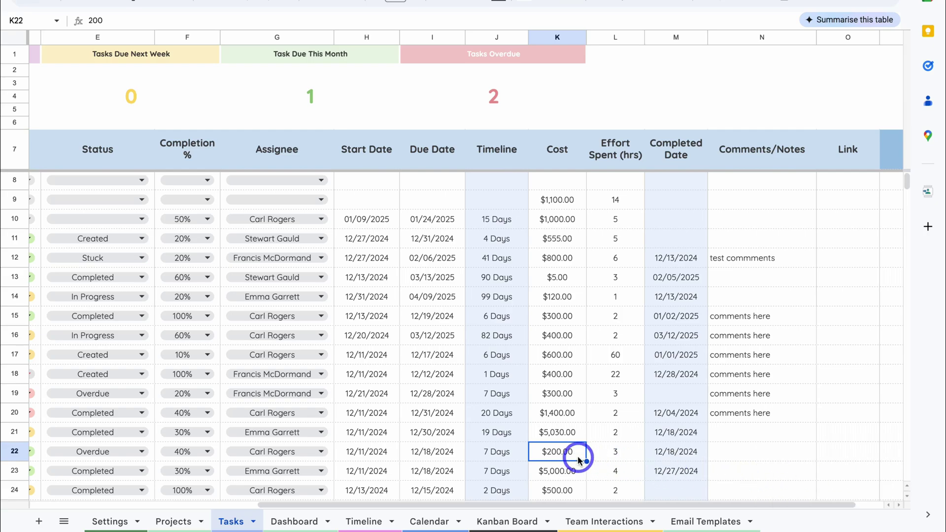
left_click(172, 521)
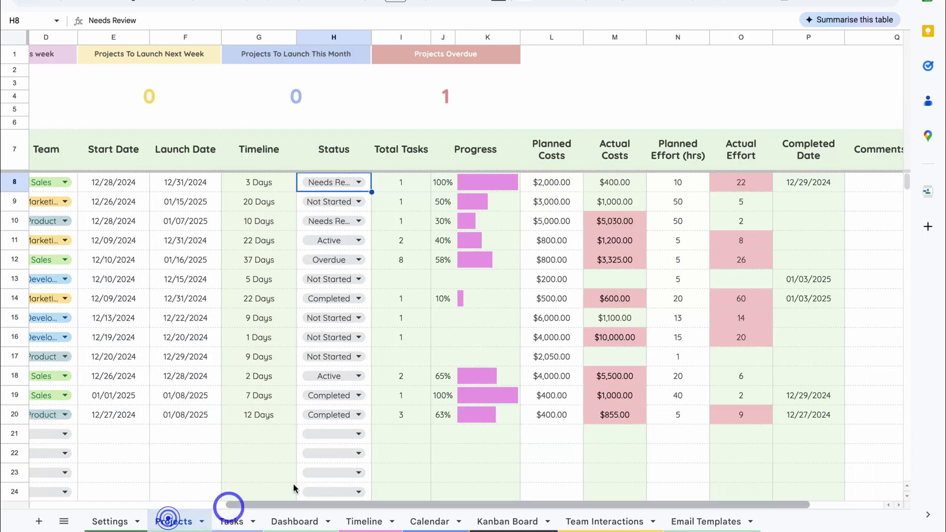
scroll(512, 285, "left", 5)
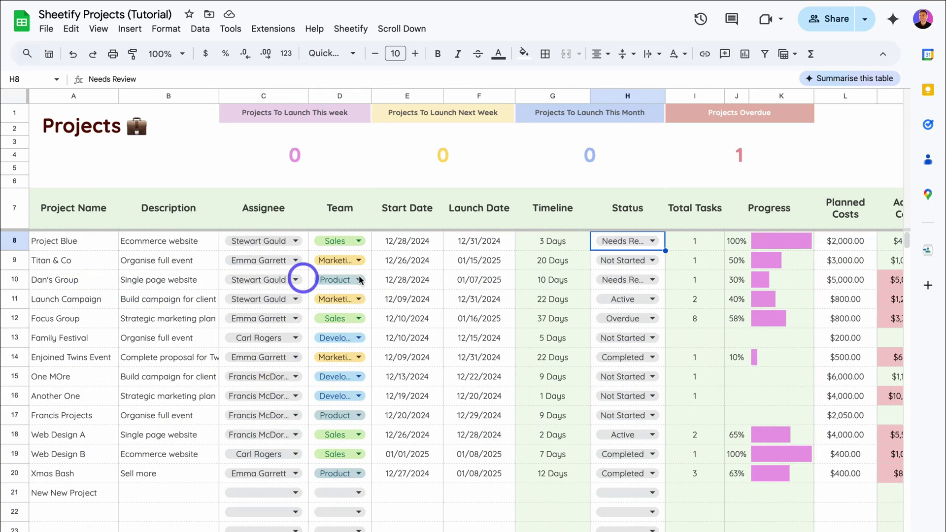
scroll(783, 278, "right", 5)
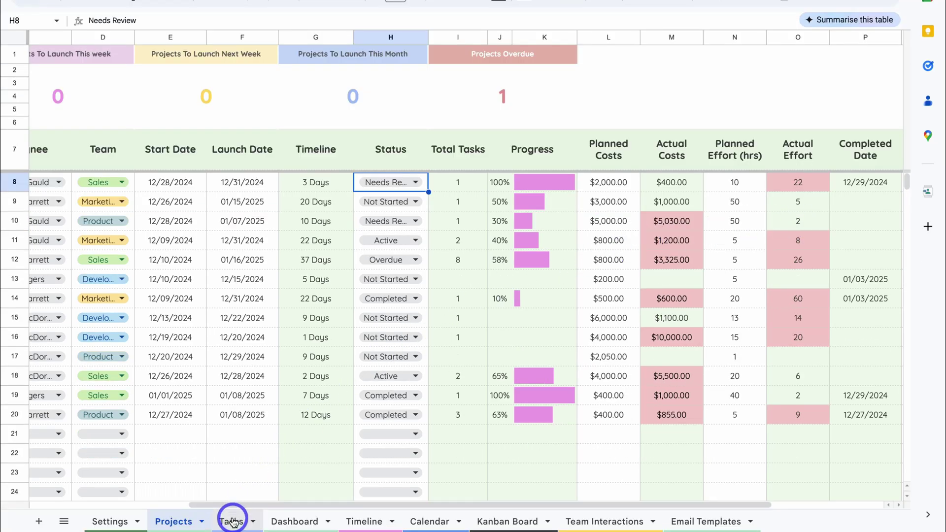
- Set the effort spent on Example Task L for Dan's Group to 52 hours and check the project's actual effort
left_click(232, 520)
left_click(557, 432)
left_click(615, 432)
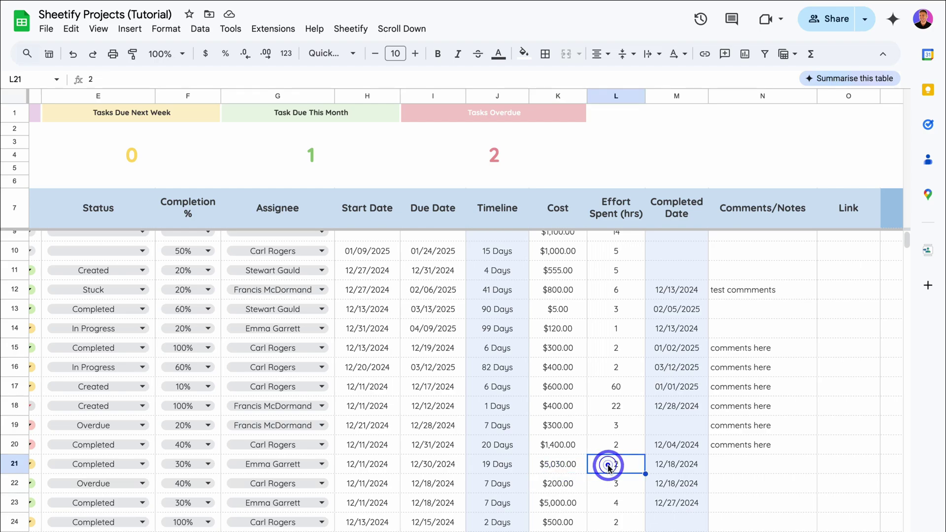
double_click(616, 465)
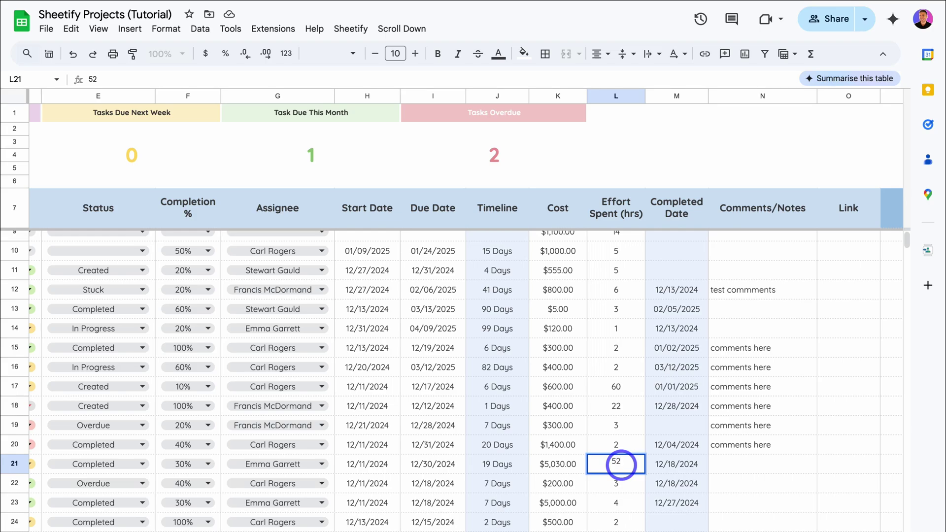
left_click(617, 482)
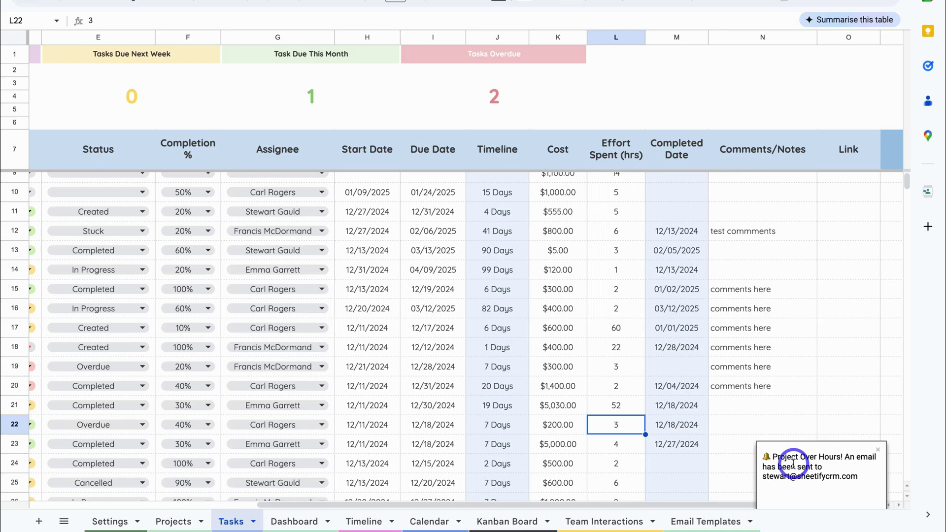
left_click(792, 464)
left_click(176, 518)
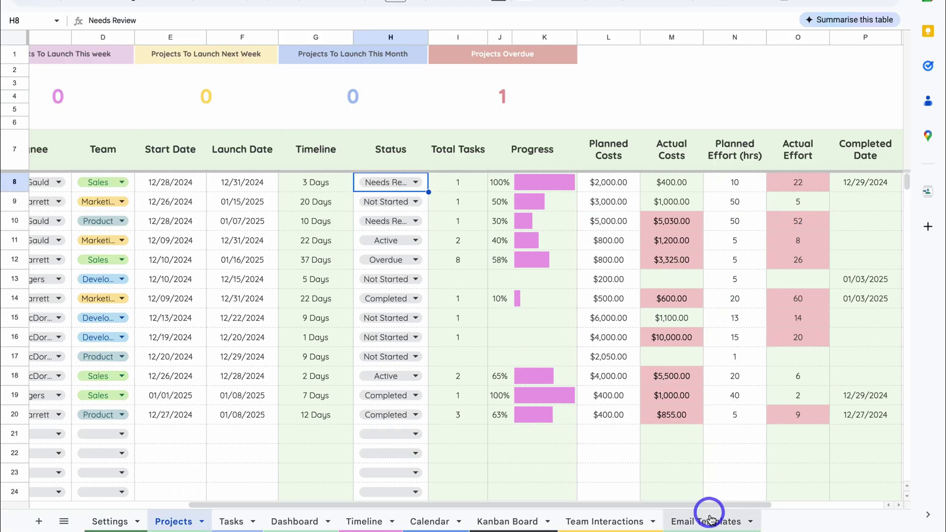
- Look through the Email Templates sheet, from the notification templates' subjects and bodies back up to the custom, feedback and update request templates
left_click(711, 522)
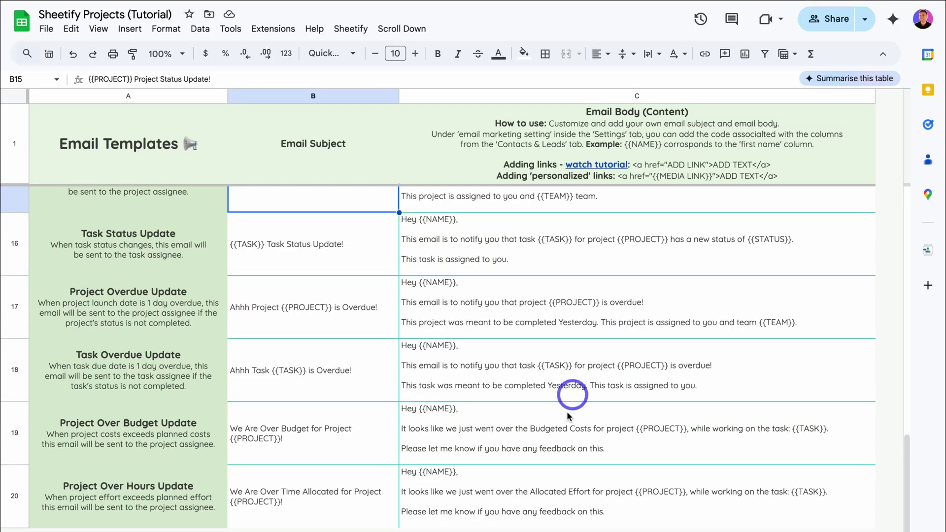
left_click(570, 421)
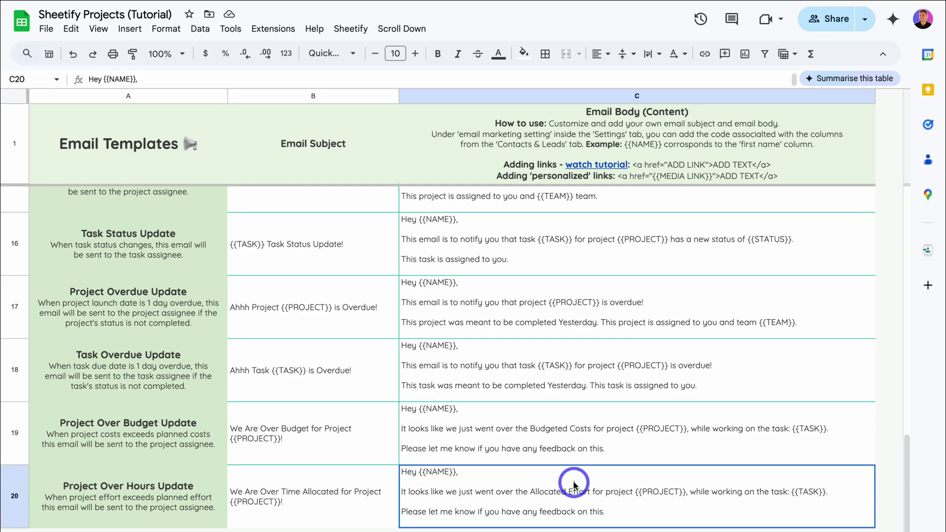
left_click(462, 369)
left_click(354, 425)
left_click(348, 392)
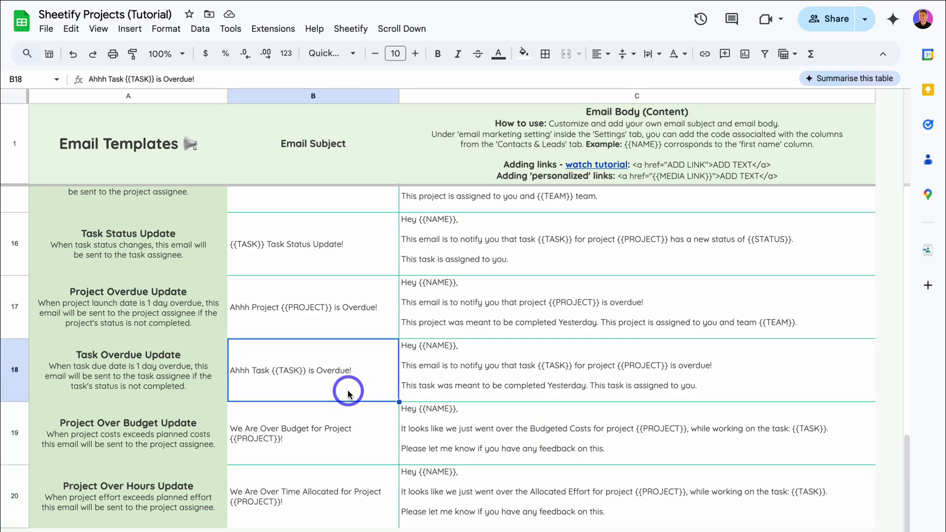
scroll(349, 392, "up", 3)
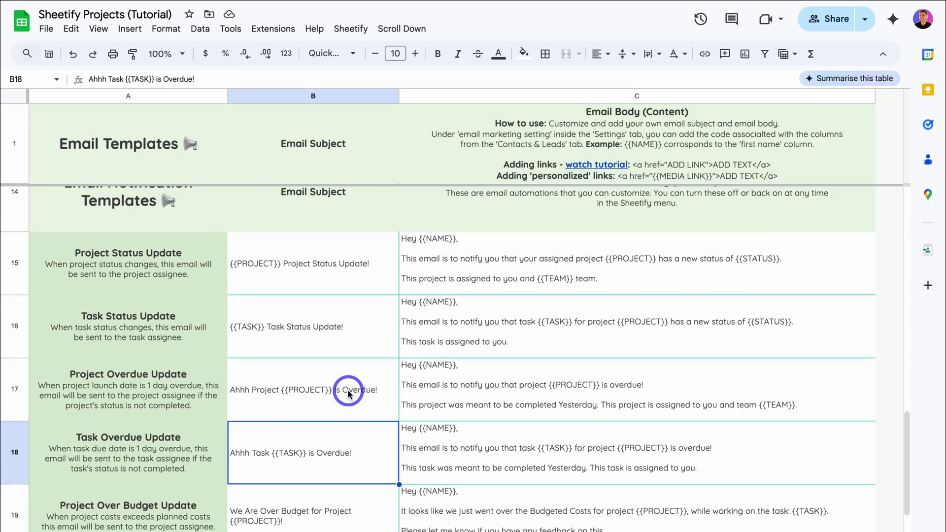
left_click(490, 365)
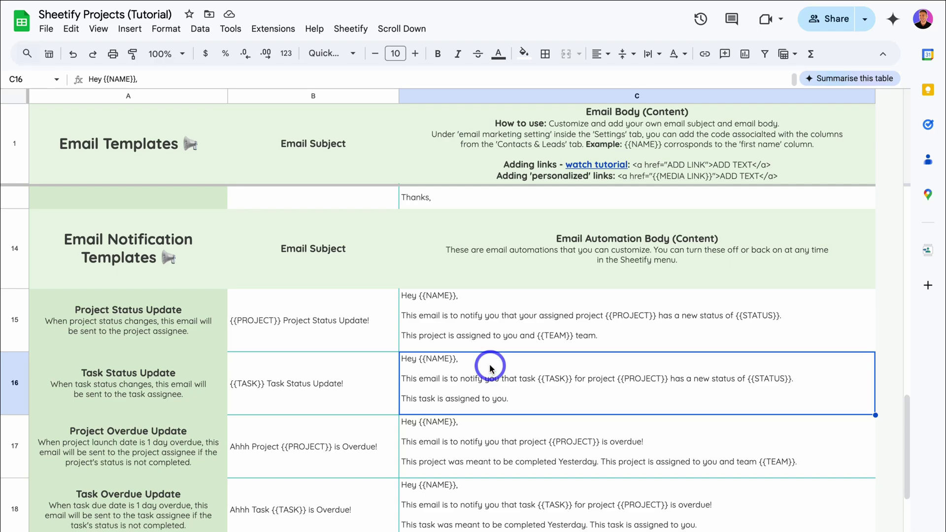
scroll(490, 367, "up", 2)
scroll(512, 325, "down", 1)
scroll(513, 327, "up", 4)
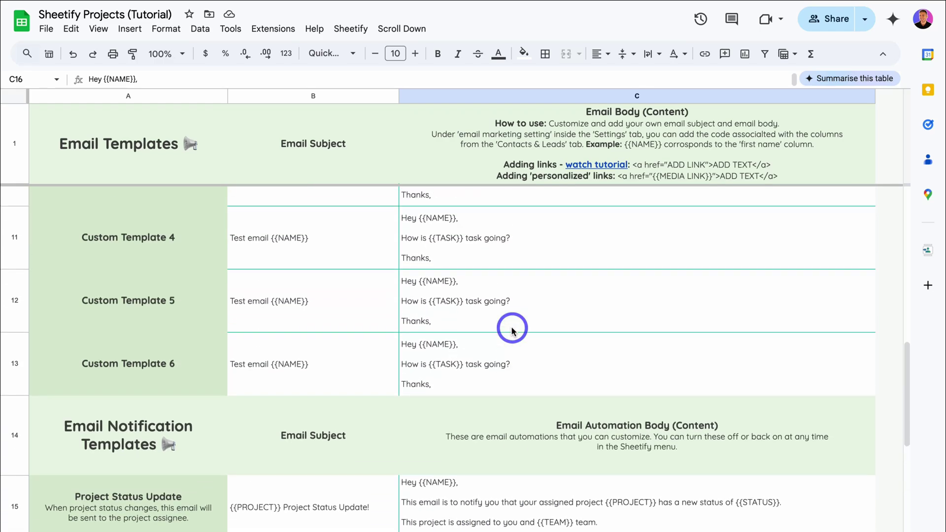
scroll(512, 329, "up", 5)
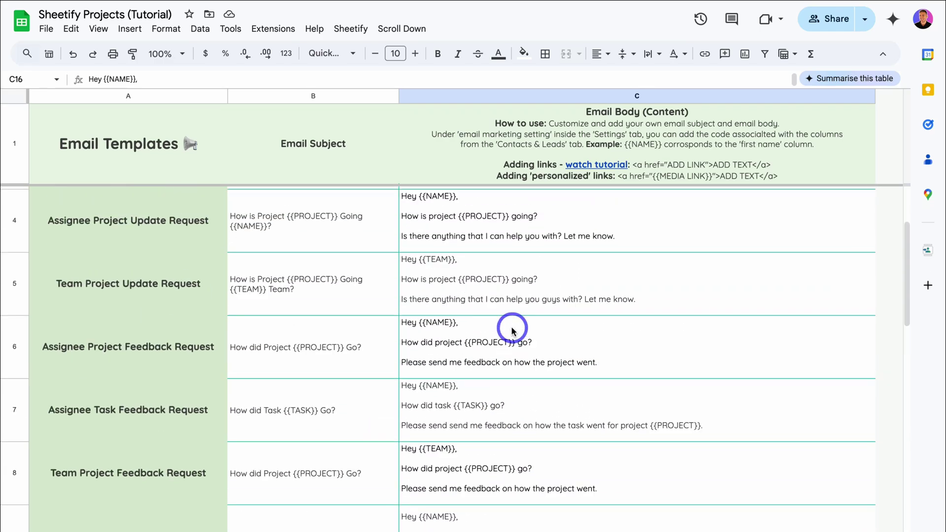